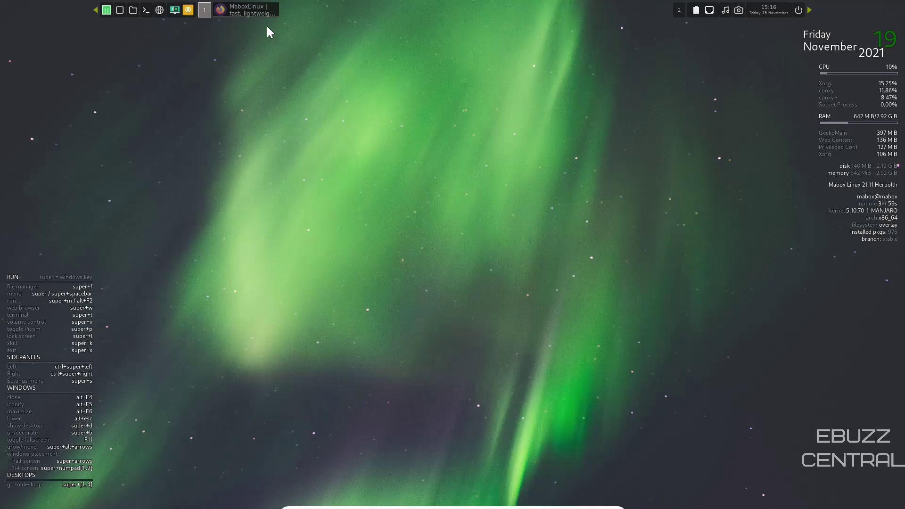
Restore the minimized maboxlinux.org page in Firefox and scroll to its feature cards.
click(242, 8)
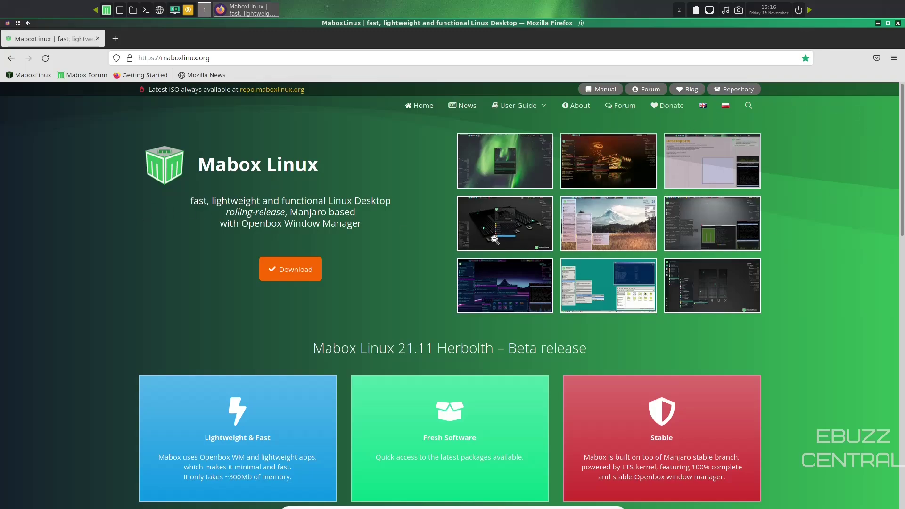
scroll(454, 191, down, 5)
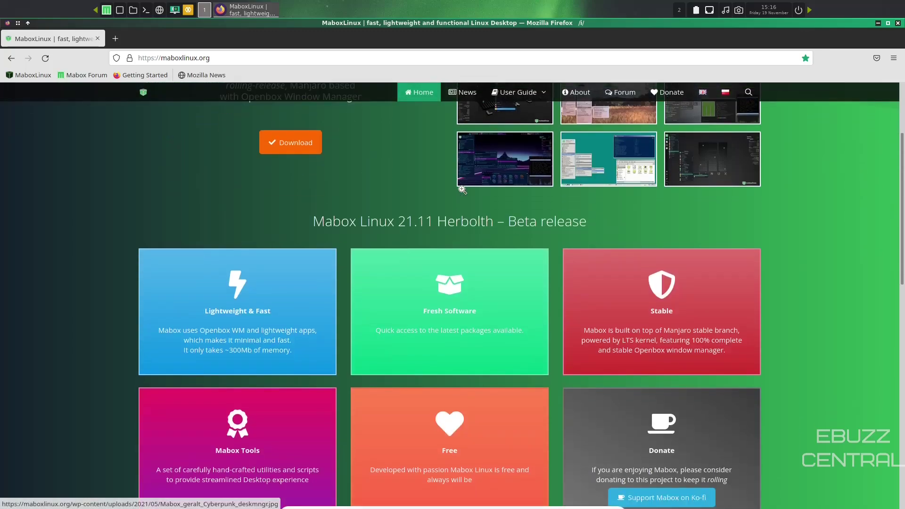
scroll(454, 190, up, 1)
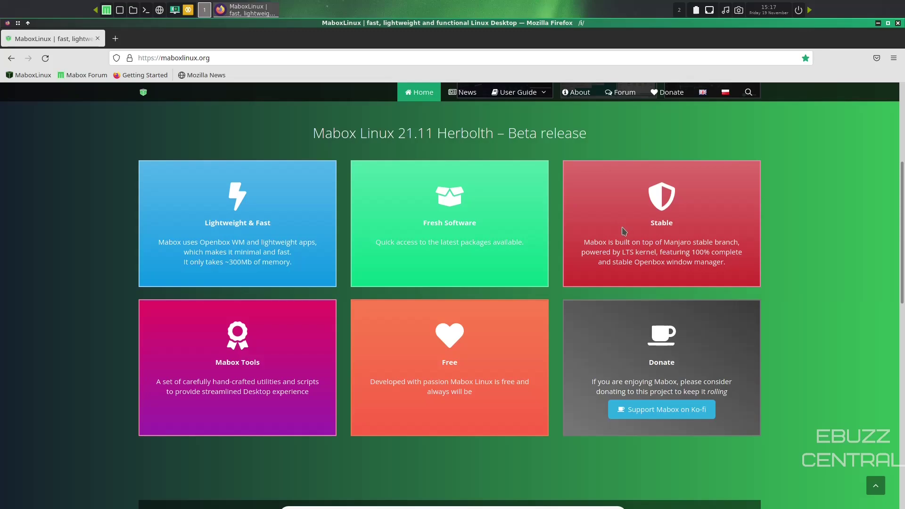
Scroll through the Mabox site's Latest news and footer, then quit Firefox with Alt+F4.
scroll(615, 224, down, 3)
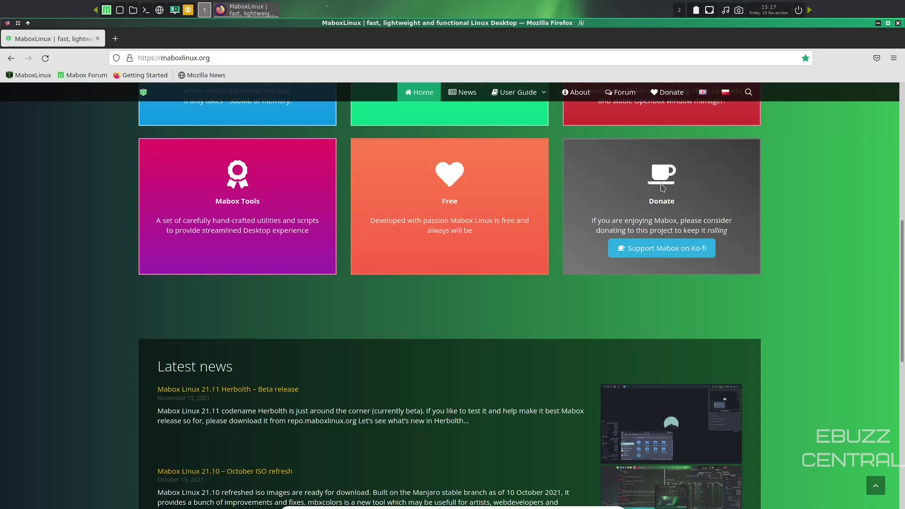
scroll(380, 259, down, 2)
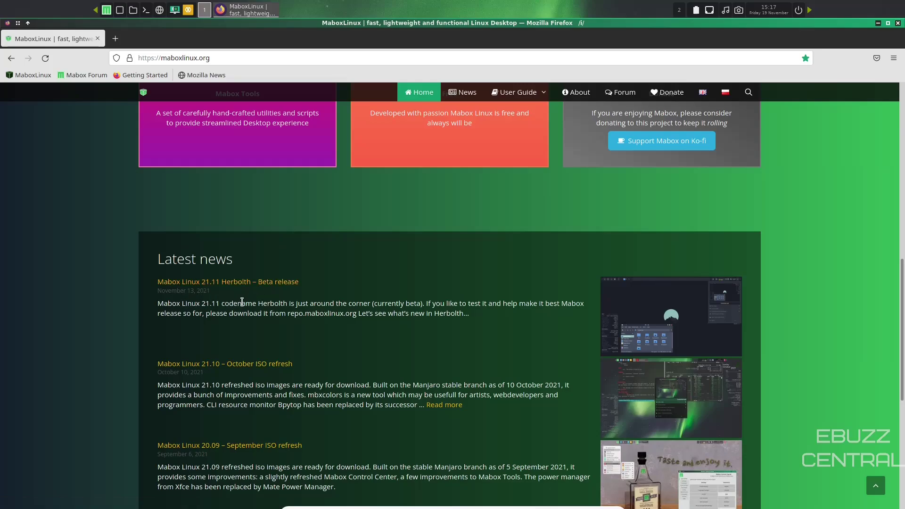
scroll(241, 301, down, 2)
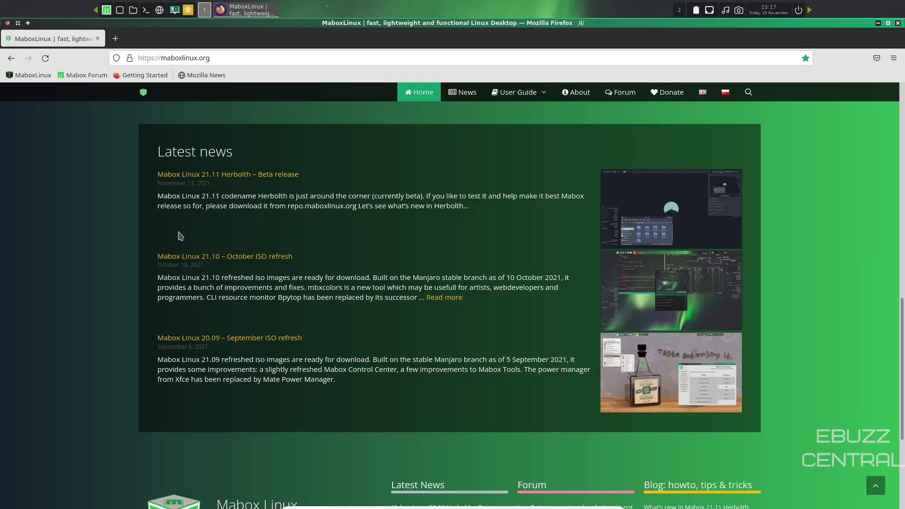
scroll(301, 281, down, 3)
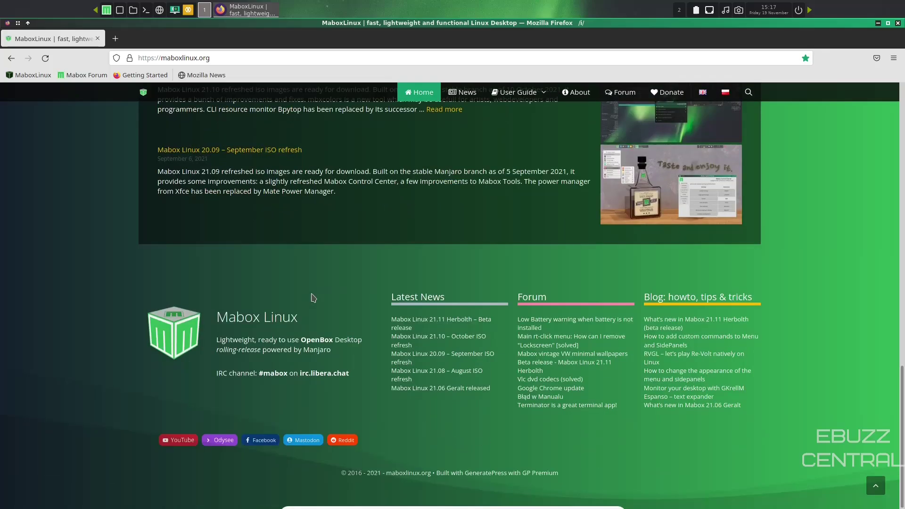
scroll(313, 297, up, 15)
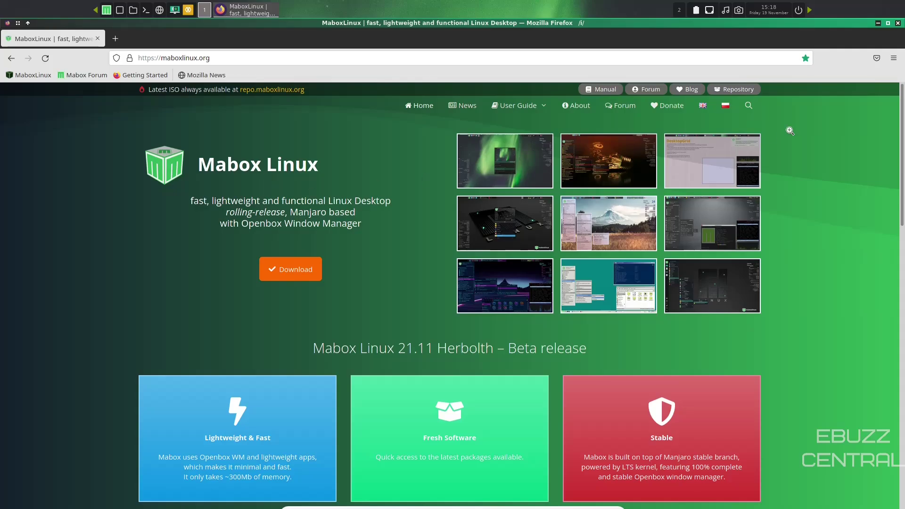
key(alt+F4)
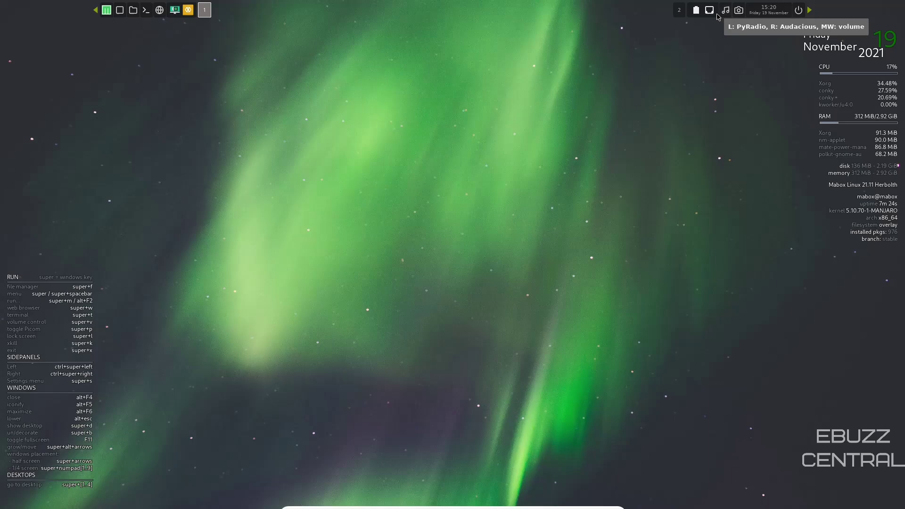
Switch to workspace 2 and back to 1, then launch Mabox Control Center from the right sidepanel.
click(679, 11)
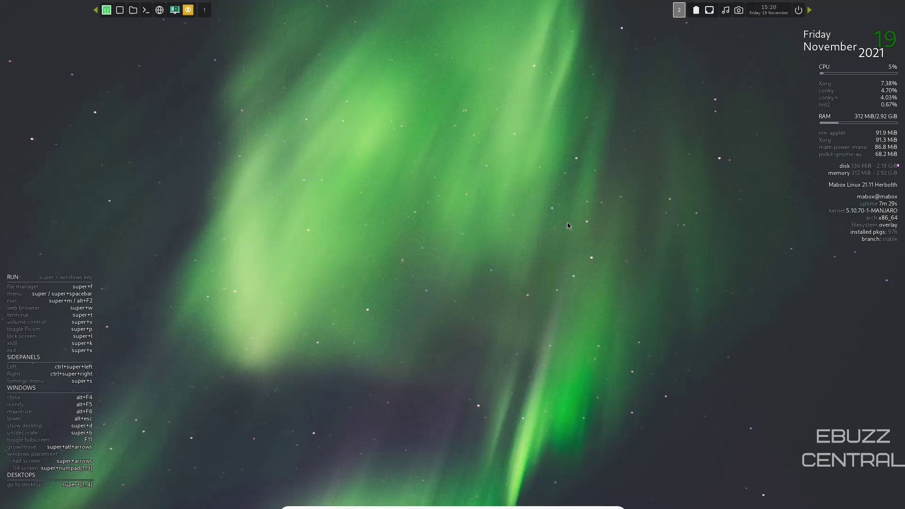
click(204, 9)
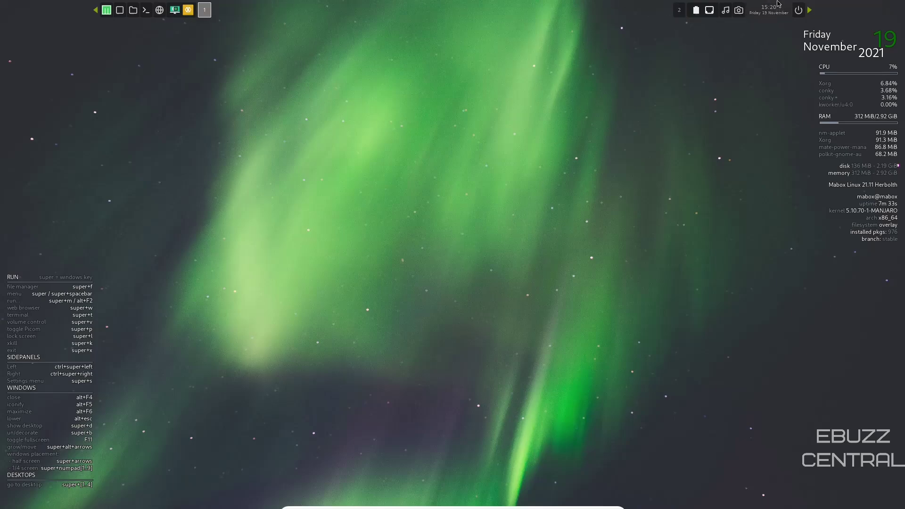
click(809, 10)
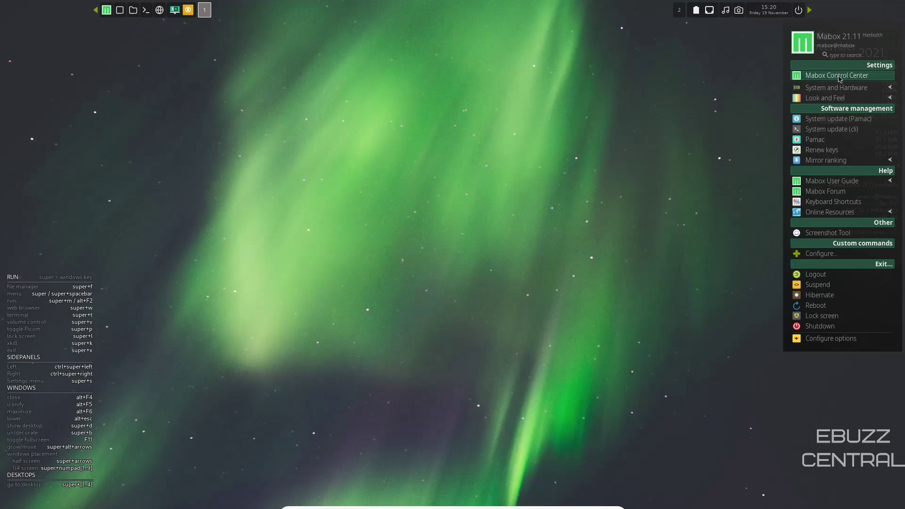
click(839, 79)
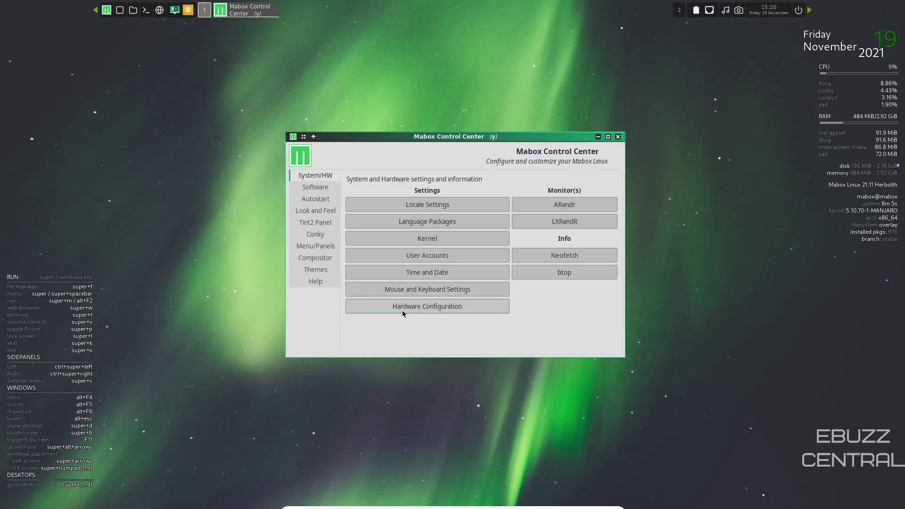
click(416, 207)
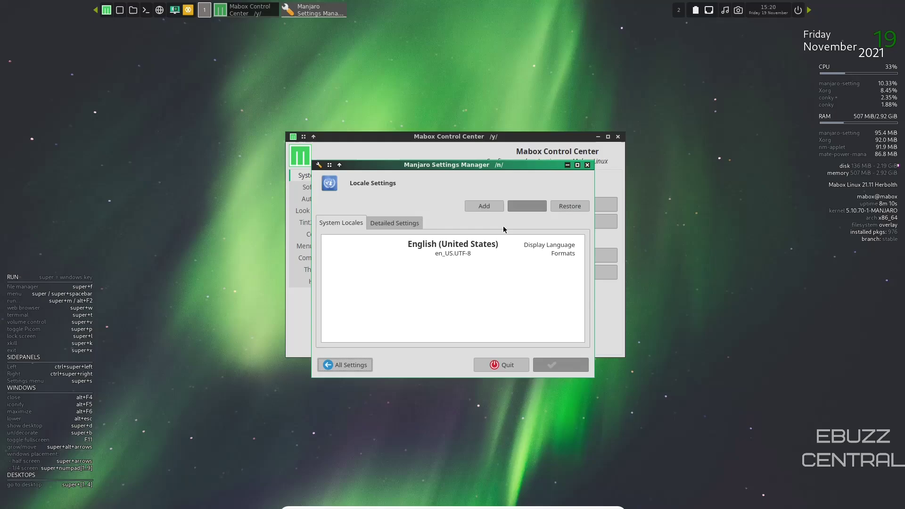
click(587, 165)
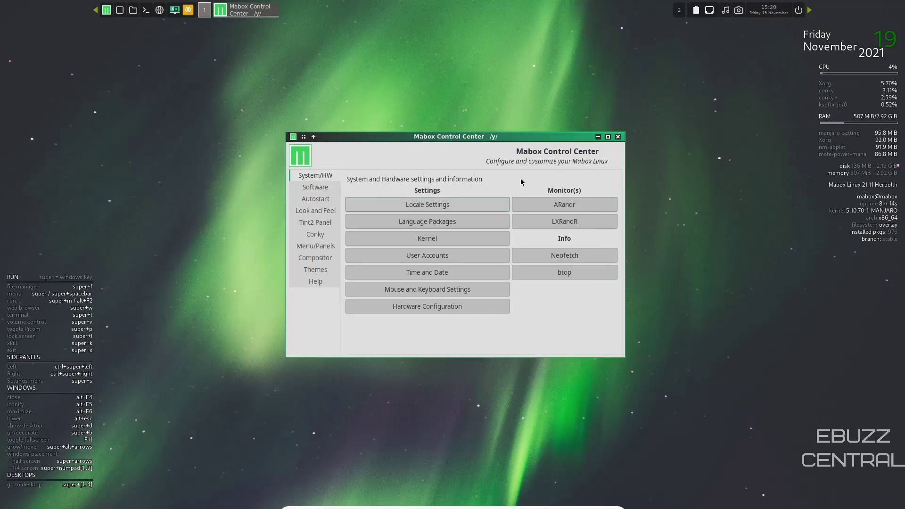
click(422, 226)
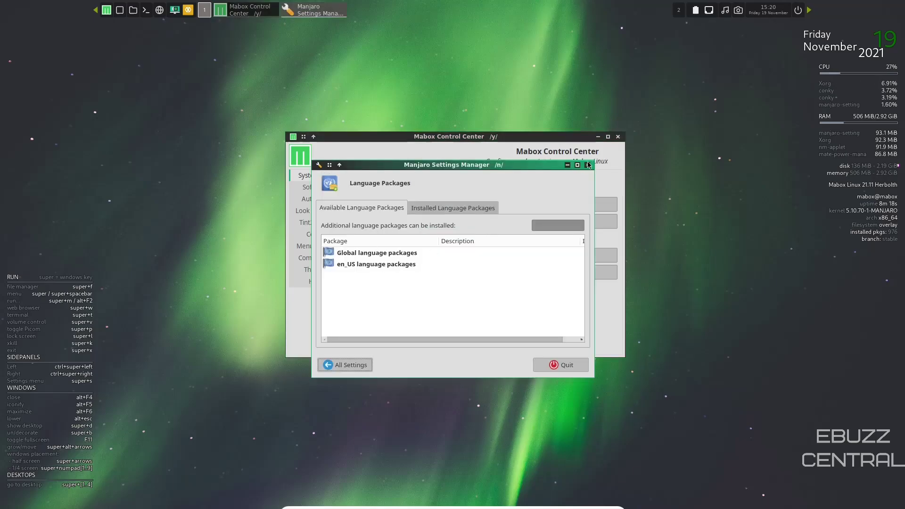
click(587, 165)
click(435, 237)
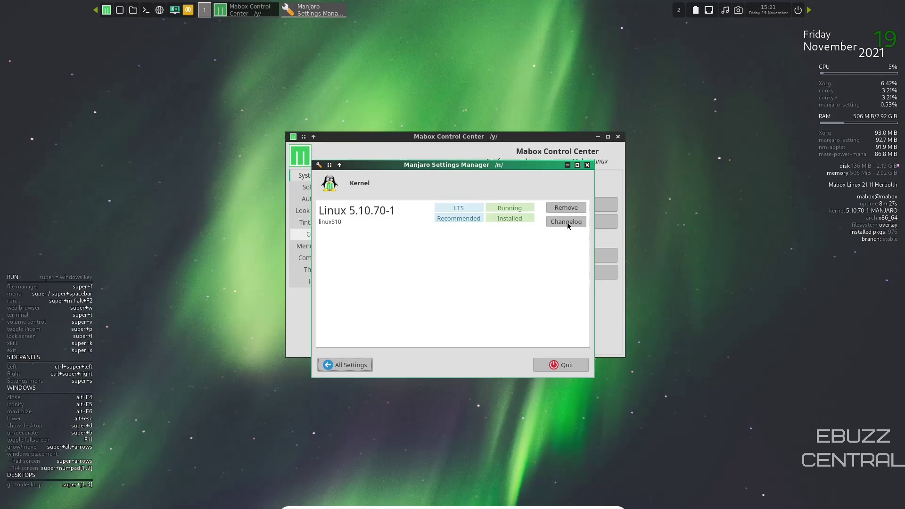
click(588, 165)
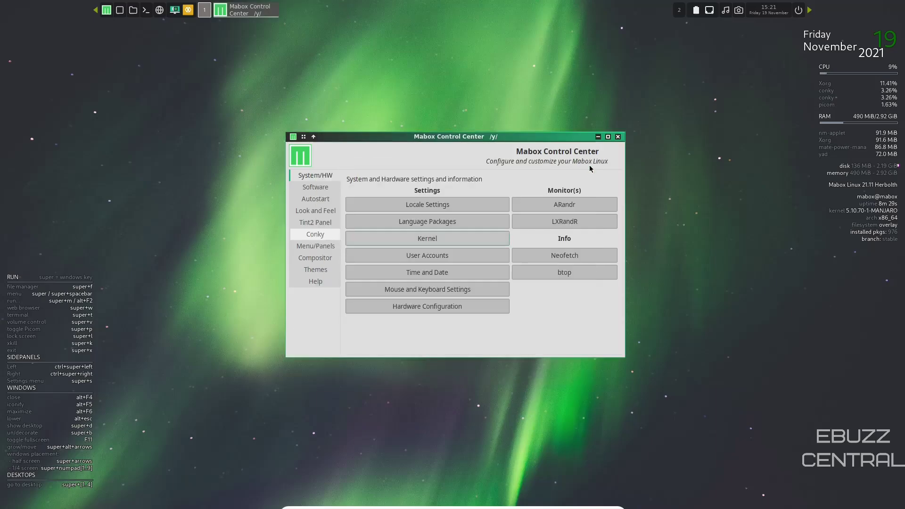
click(434, 307)
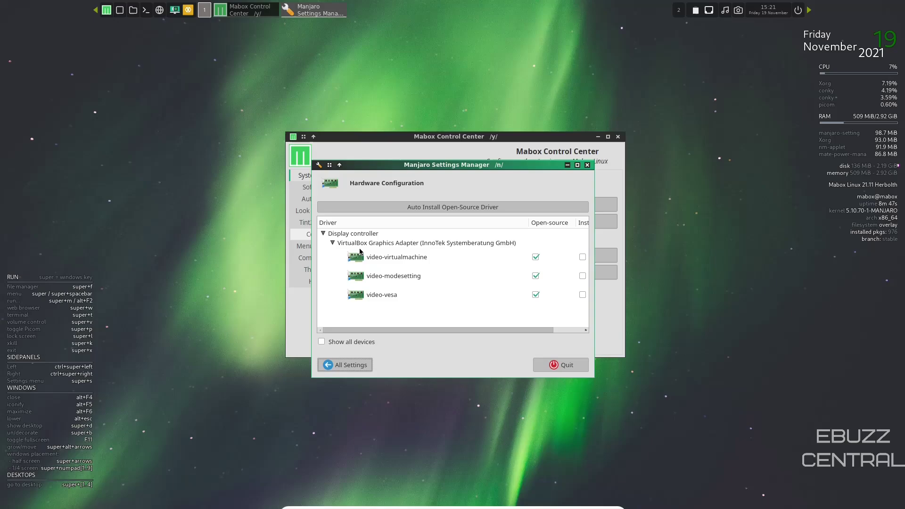
right_click(411, 259)
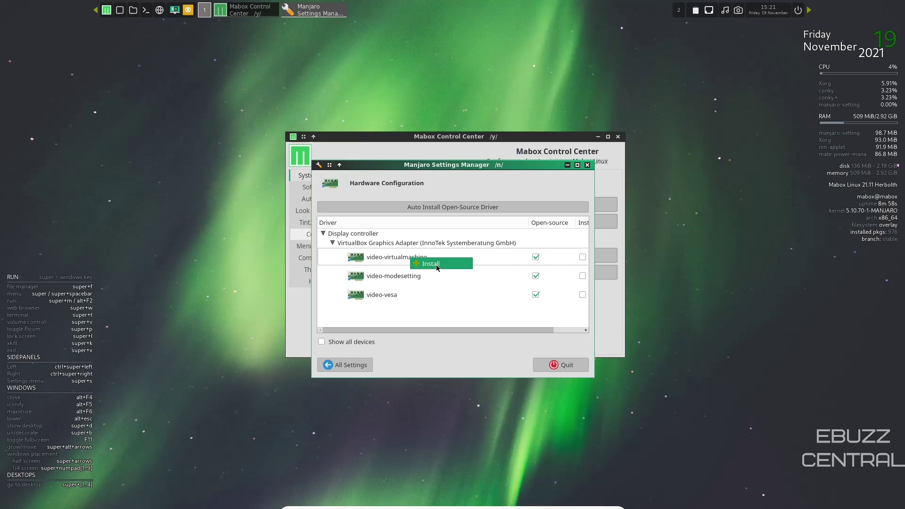
click(558, 367)
click(555, 366)
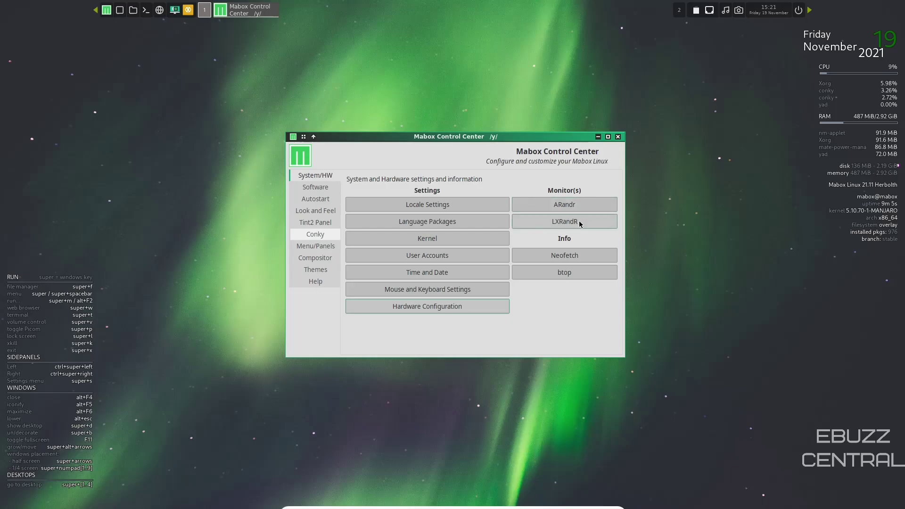
Show the Neofetch summary in a maximized terminal, close it, and switch Control Center to Software.
click(566, 258)
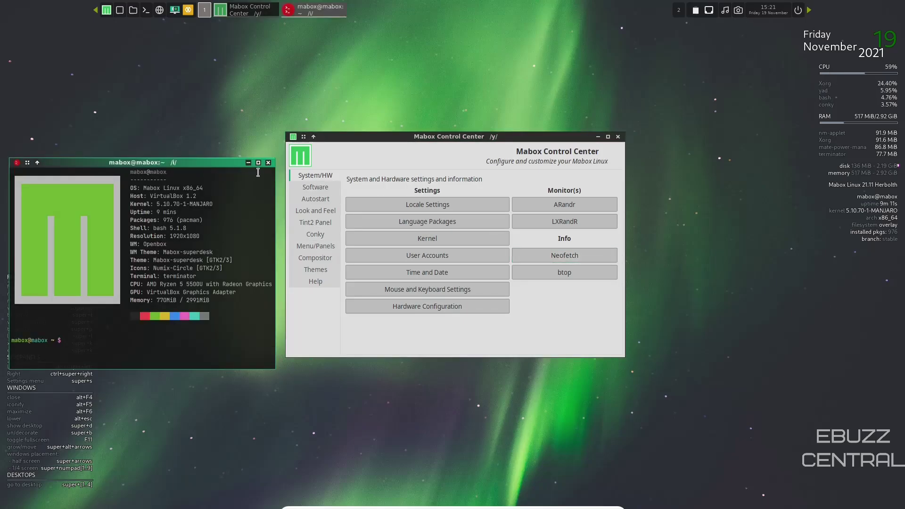
click(258, 163)
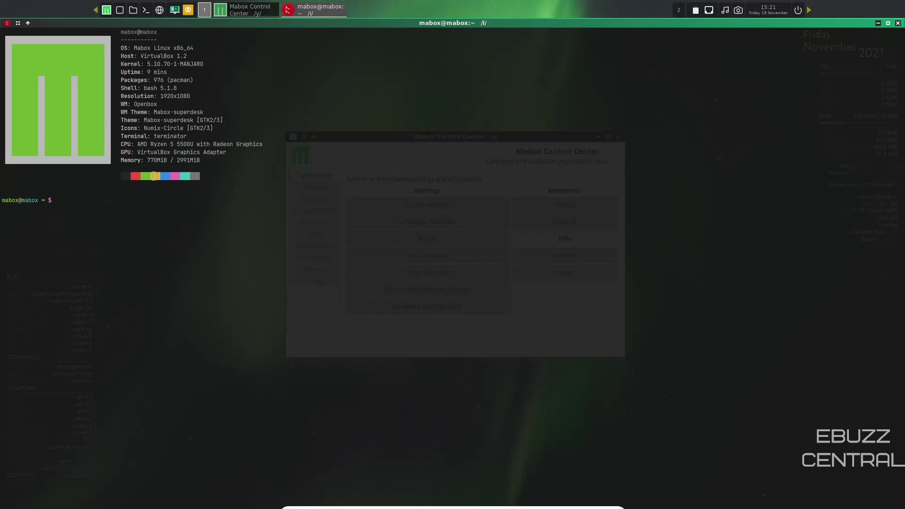
click(899, 24)
click(311, 187)
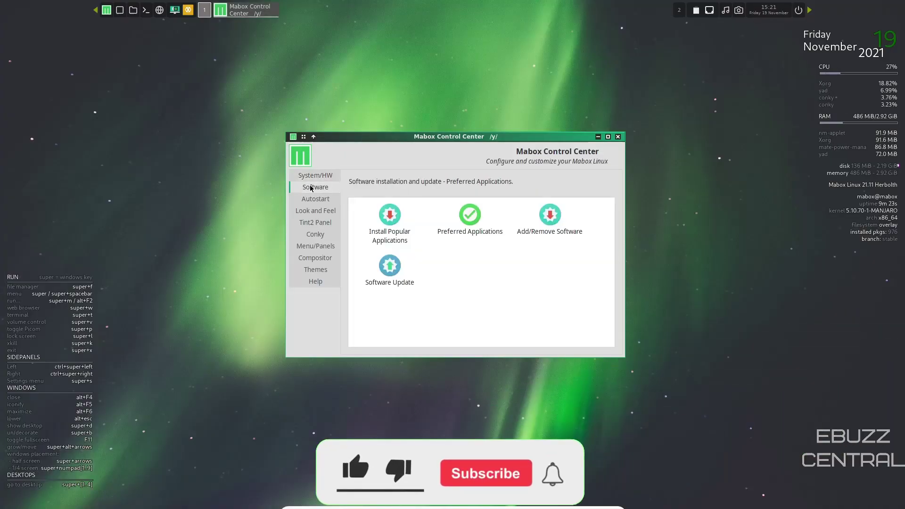
Open Manjaro Application Utility and mark Vivaldi and Evolution for installation.
double_click(390, 216)
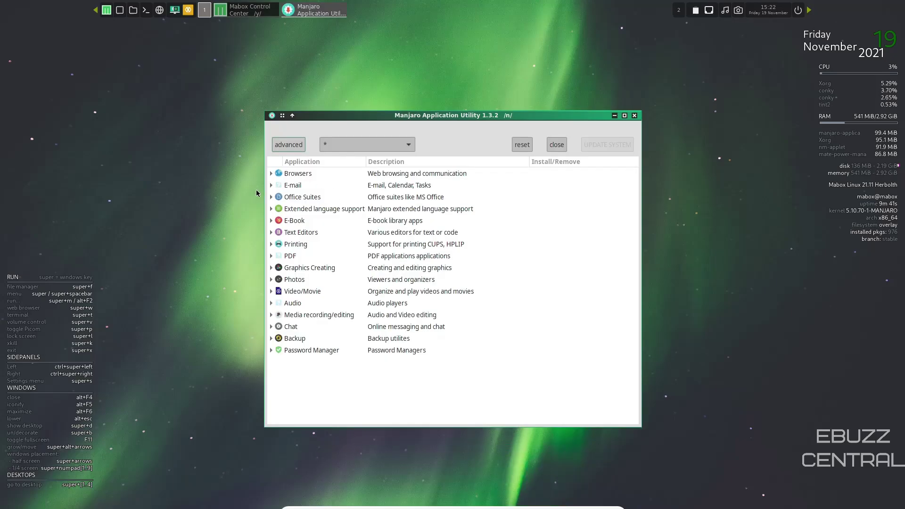
click(271, 175)
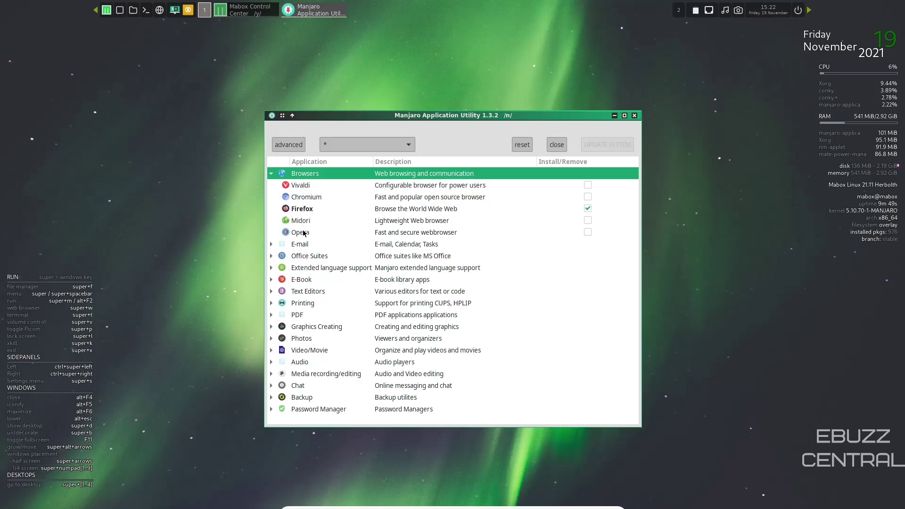
click(288, 186)
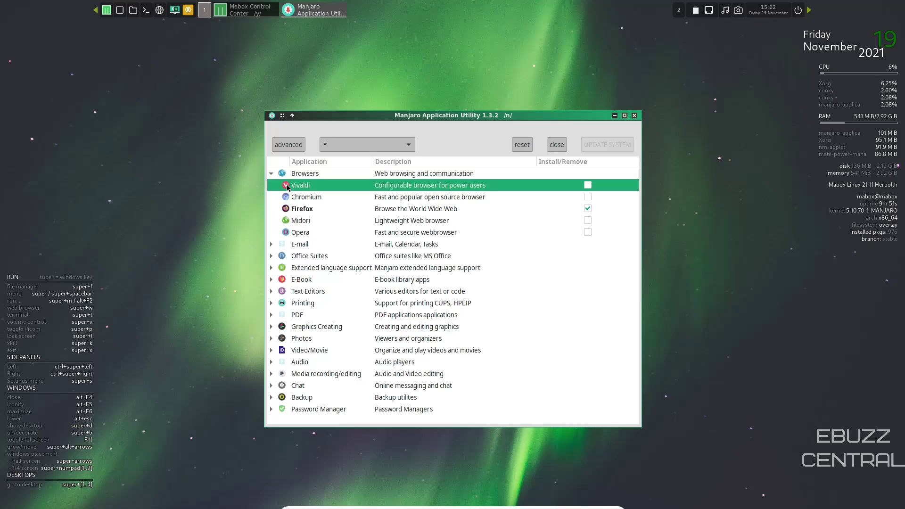
click(588, 186)
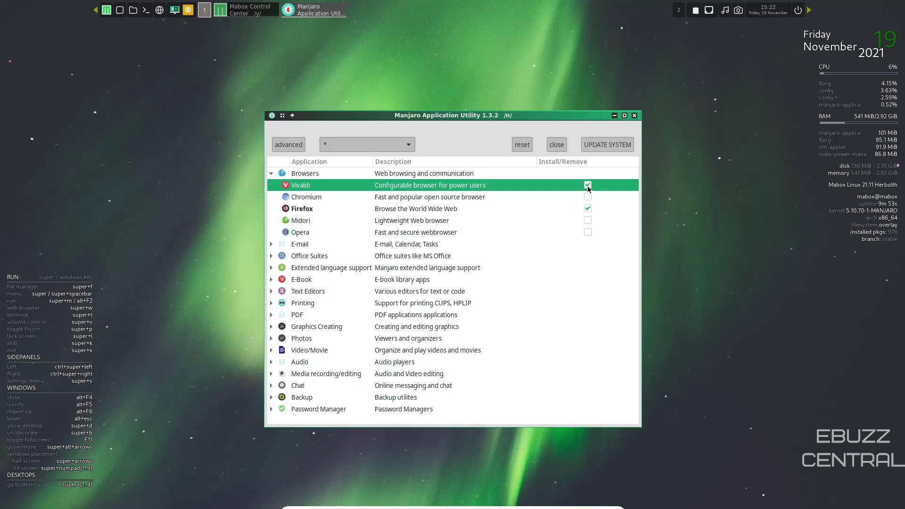
click(271, 245)
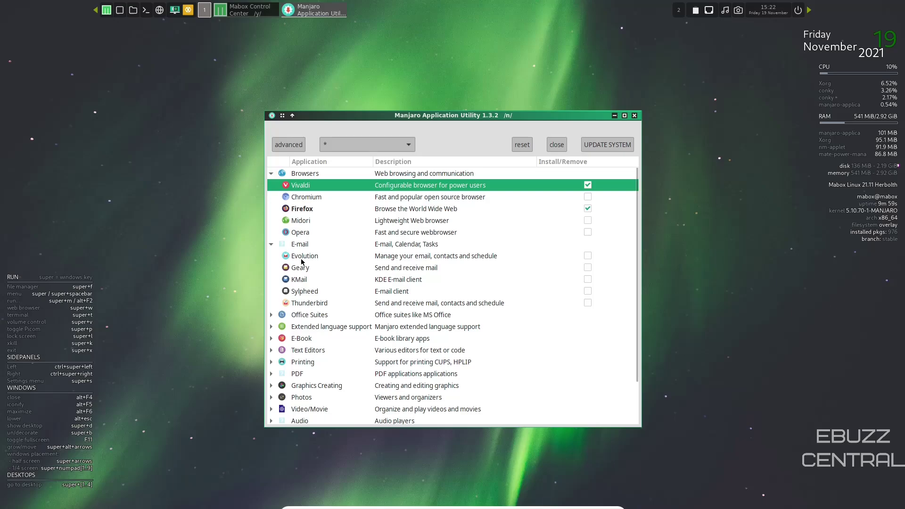
click(588, 255)
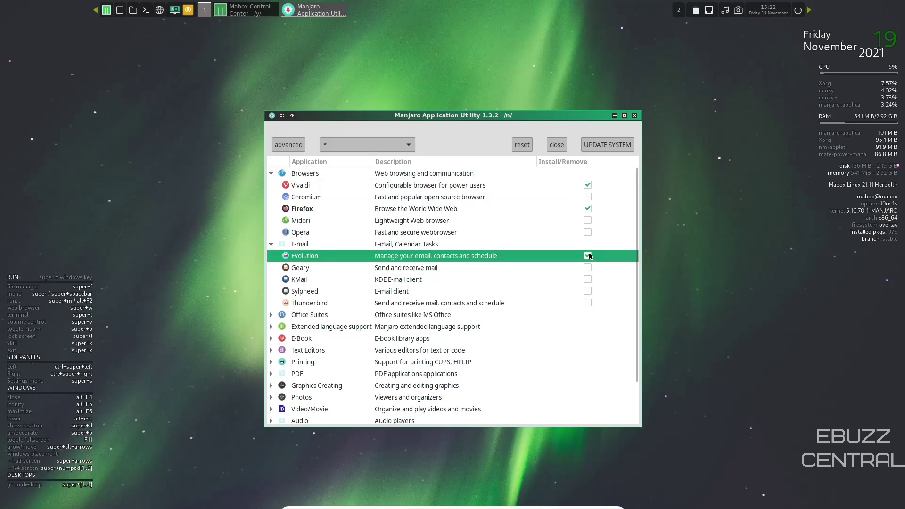
Mark Libre Office (Fresh) and VLC for installation, then close the utility without applying.
scroll(306, 244, down, 2)
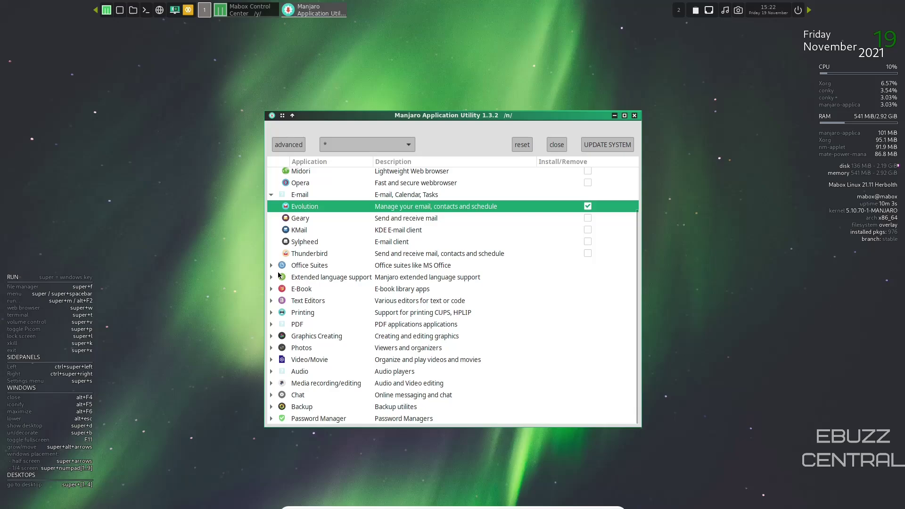
click(272, 266)
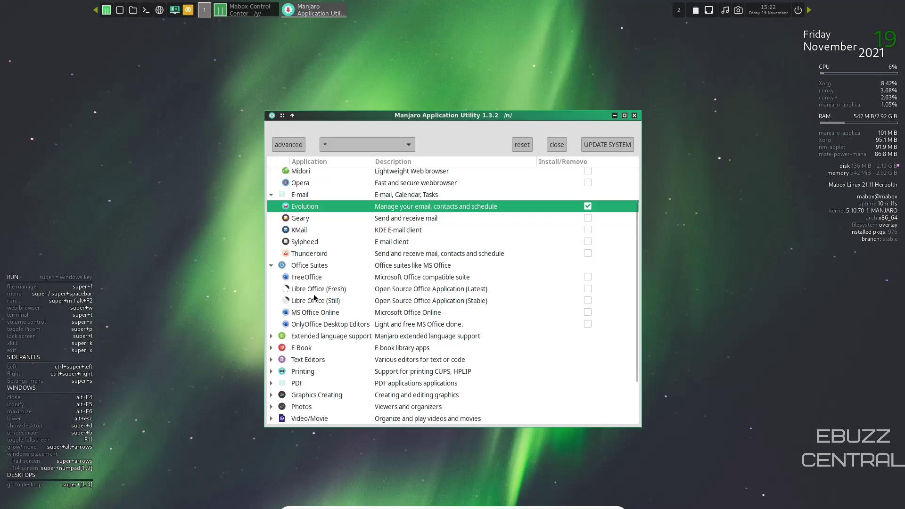
click(587, 288)
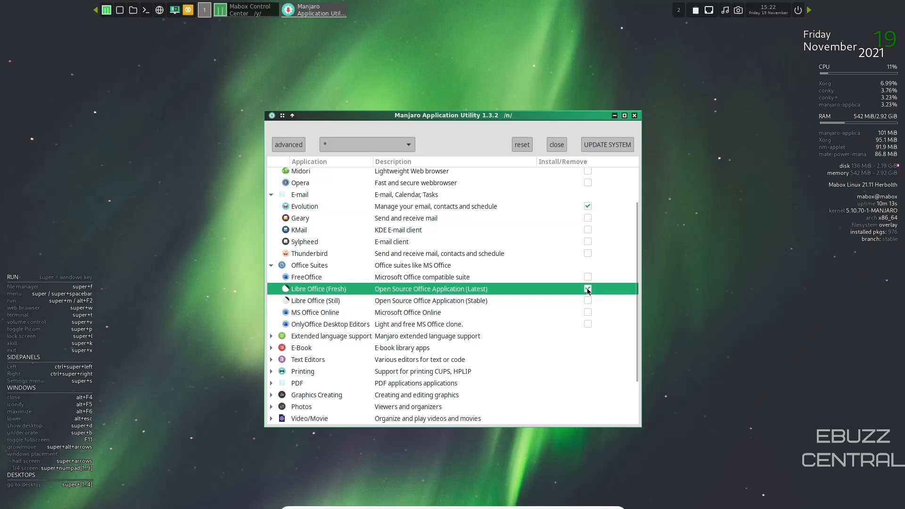
scroll(394, 276, down, 2)
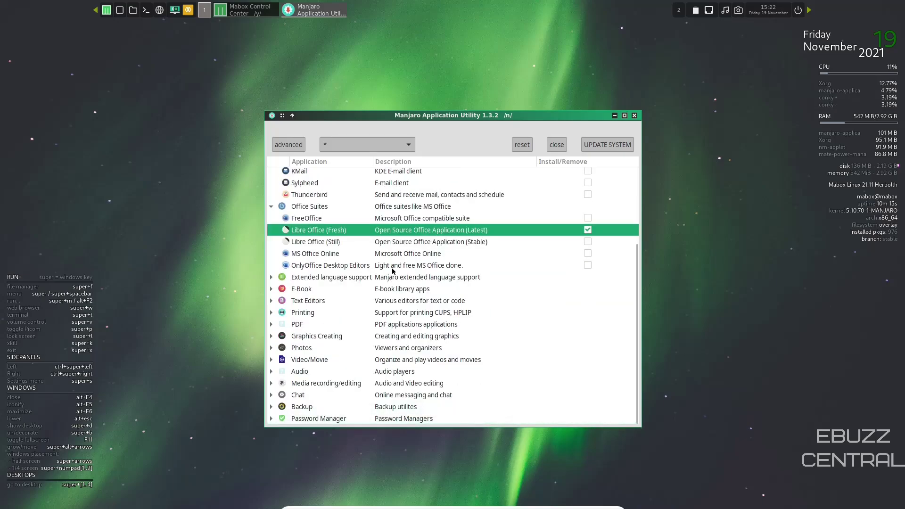
click(272, 360)
scroll(324, 332, down, 1)
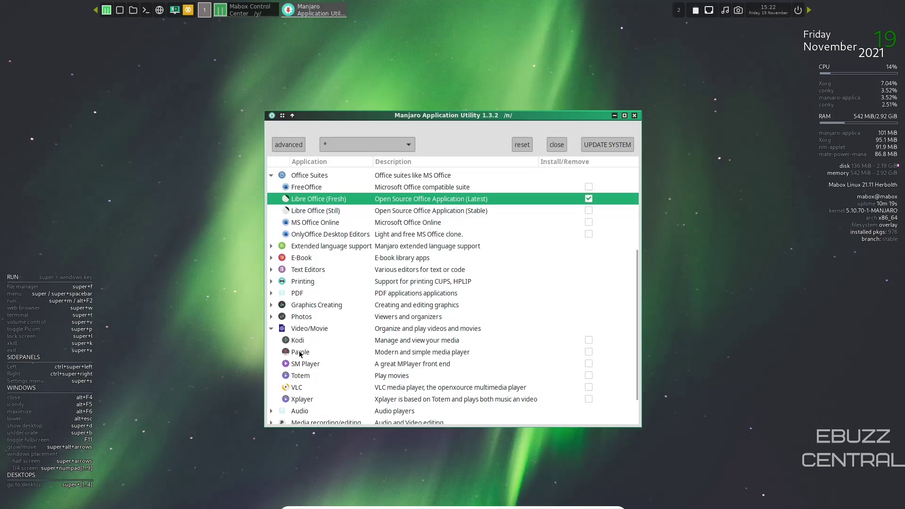
click(588, 386)
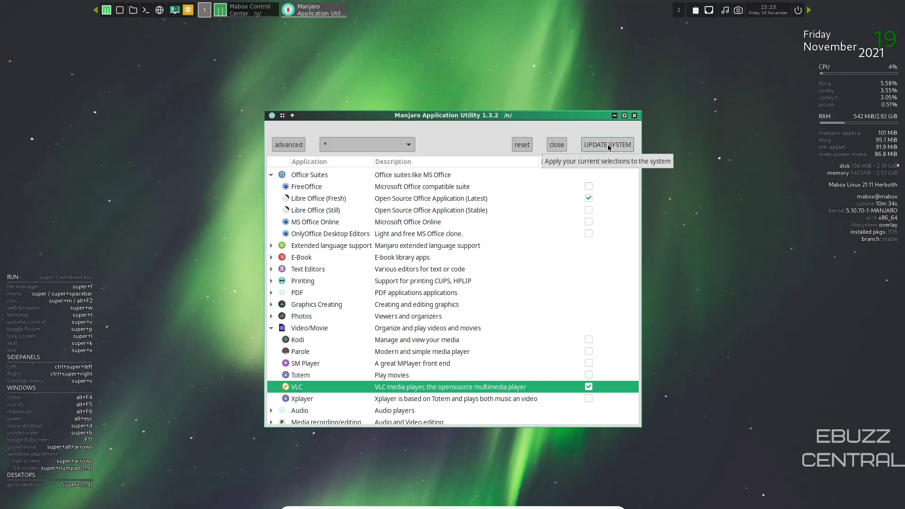
click(633, 116)
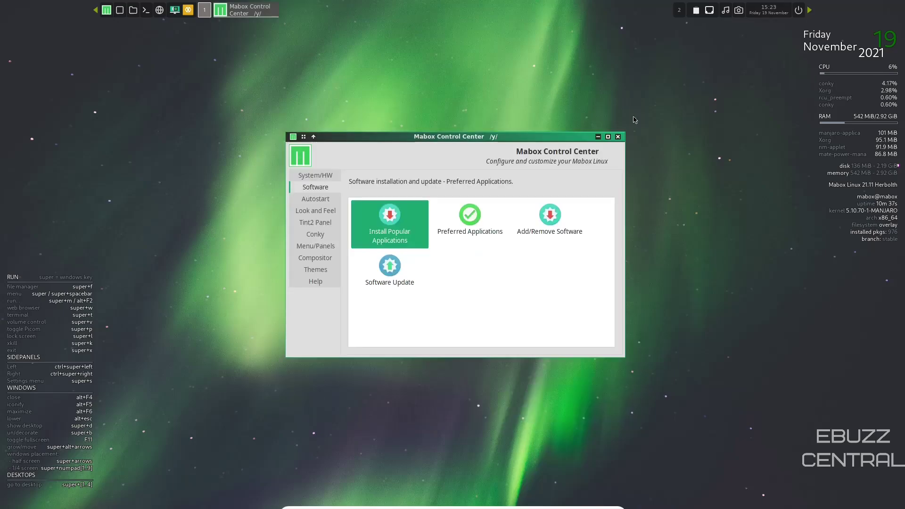
Review Preferred Applications, keeping Mozilla Firefox as browser, then launch Add/Remove Software and center its window.
click(470, 215)
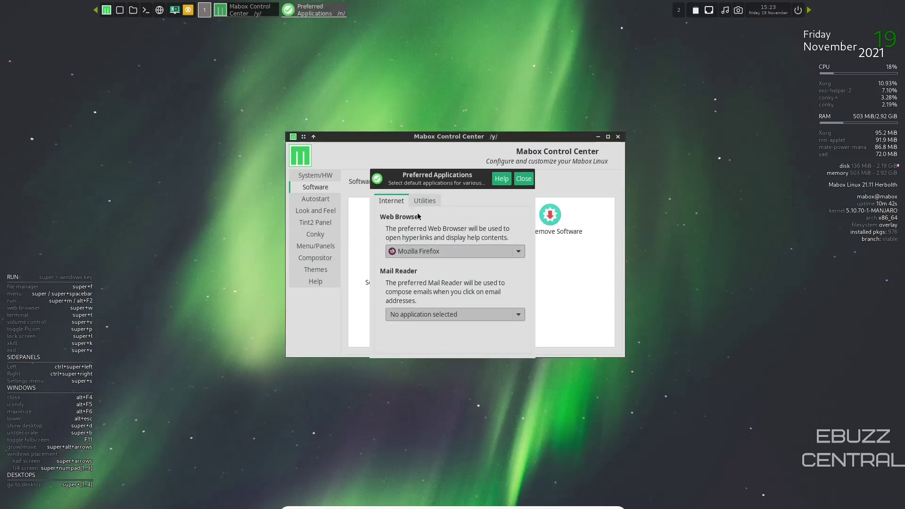
click(514, 254)
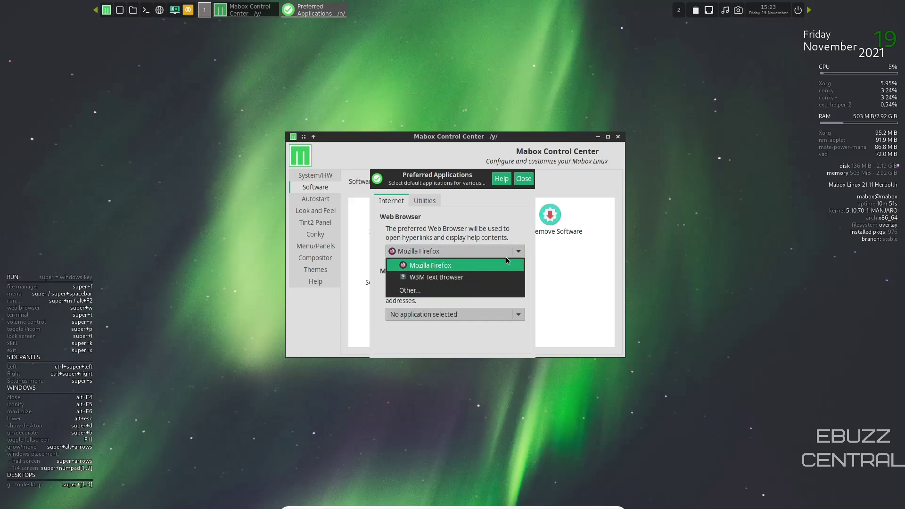
click(433, 267)
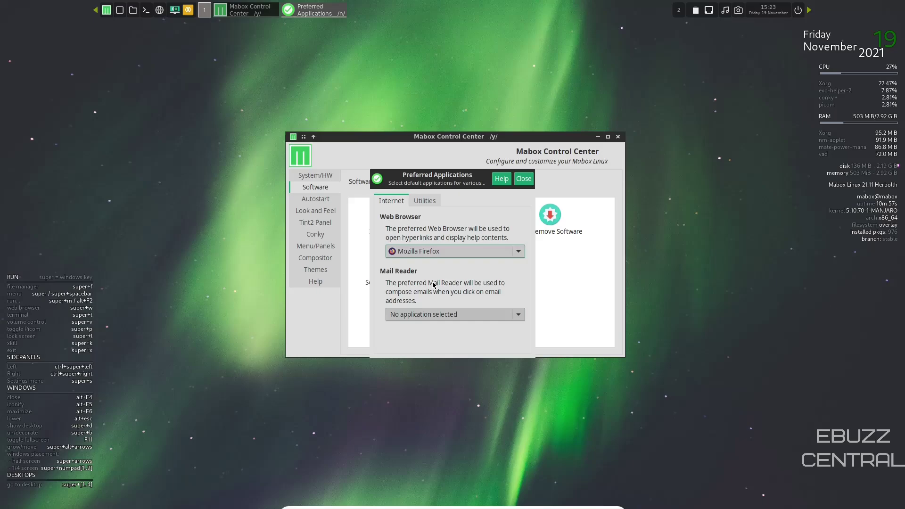
click(426, 201)
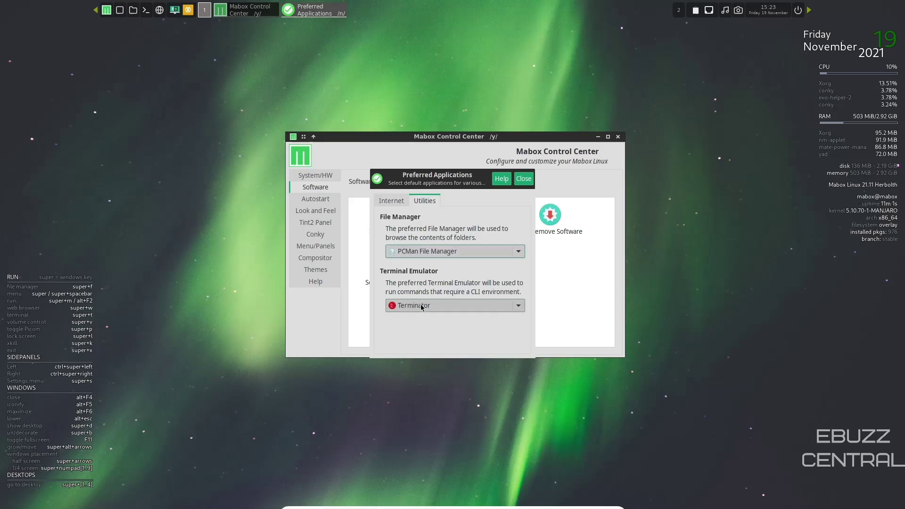
click(524, 179)
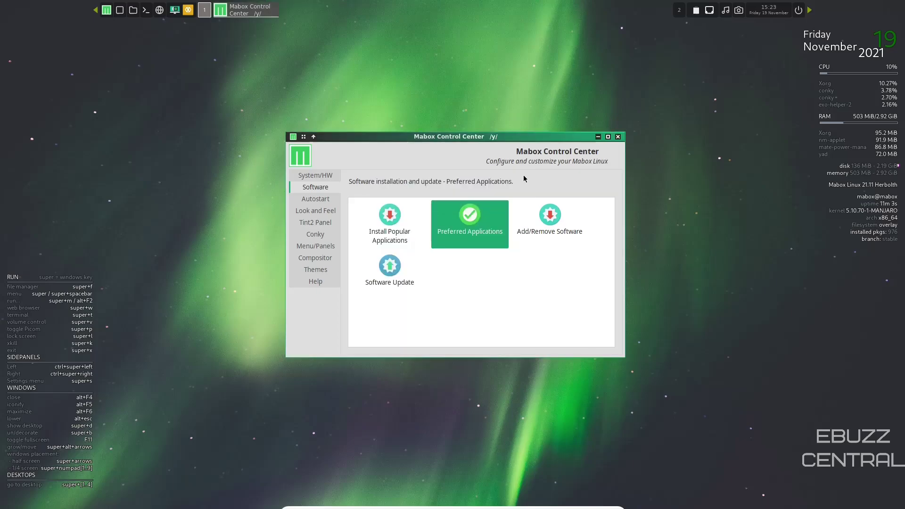
click(549, 215)
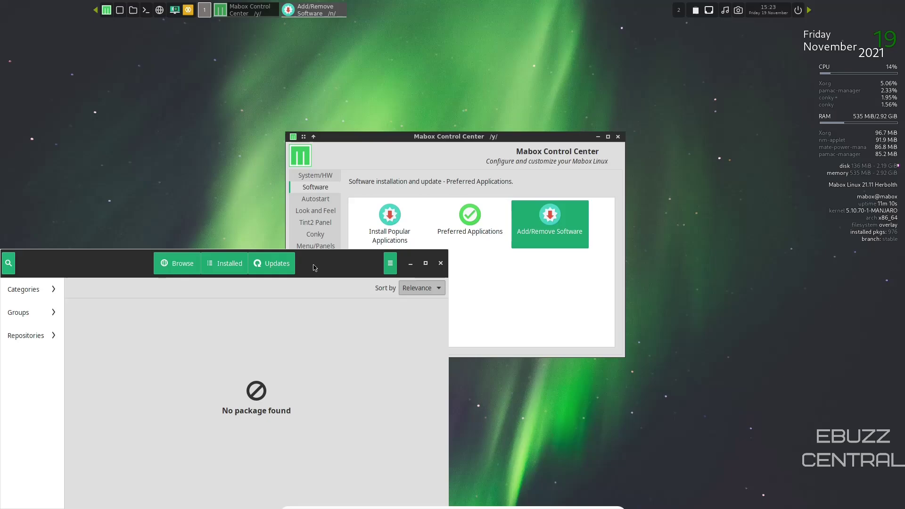
drag(315, 268, 560, 108)
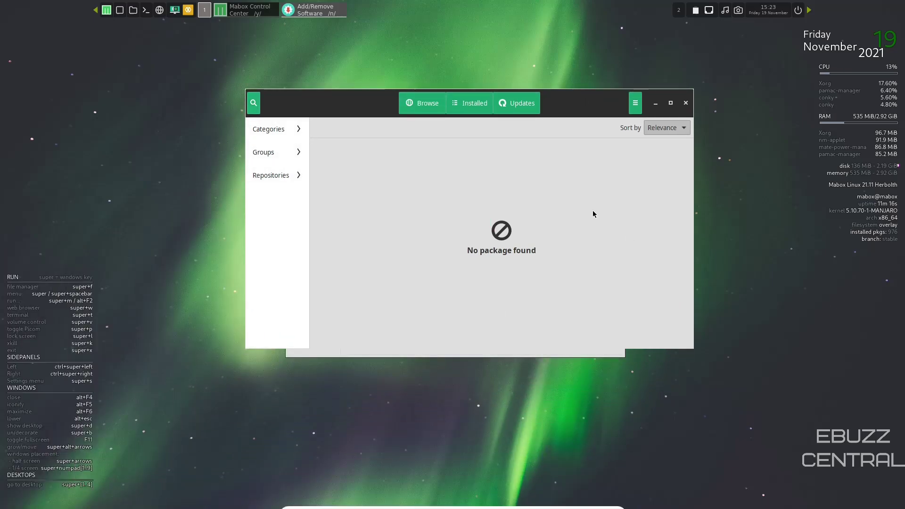
In Pamac Preferences, enable AUR support, AUR update checks and development package updates, then close.
click(635, 107)
click(632, 182)
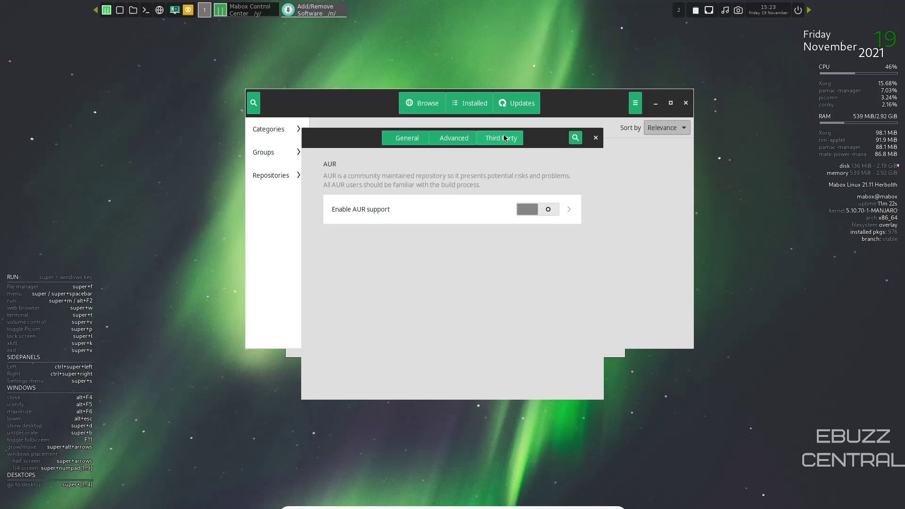
click(533, 210)
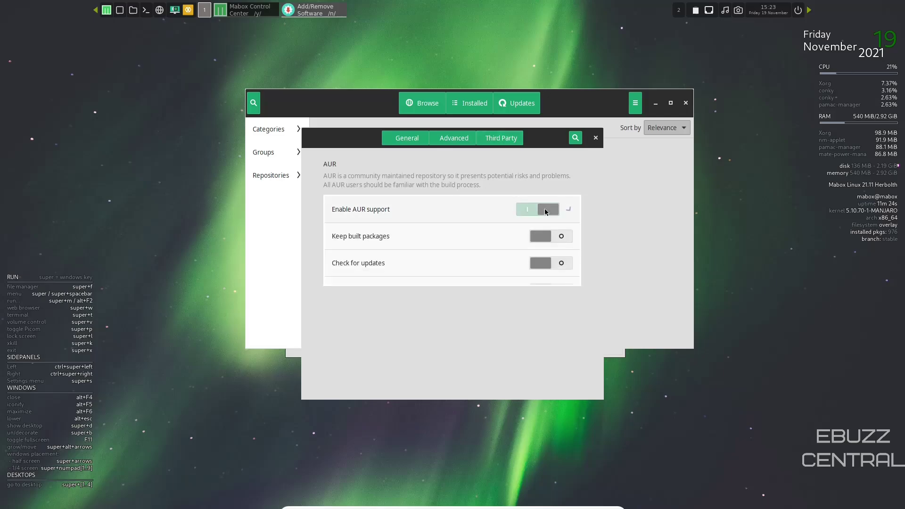
click(563, 265)
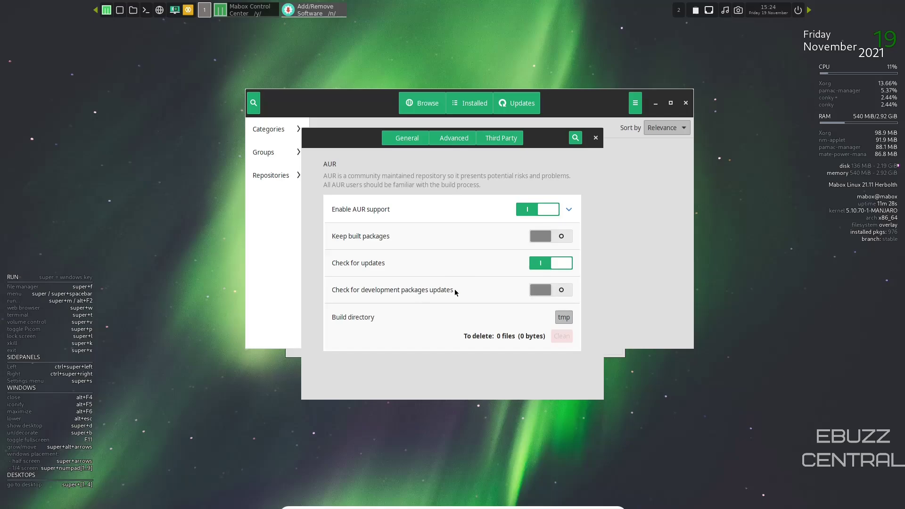
click(565, 296)
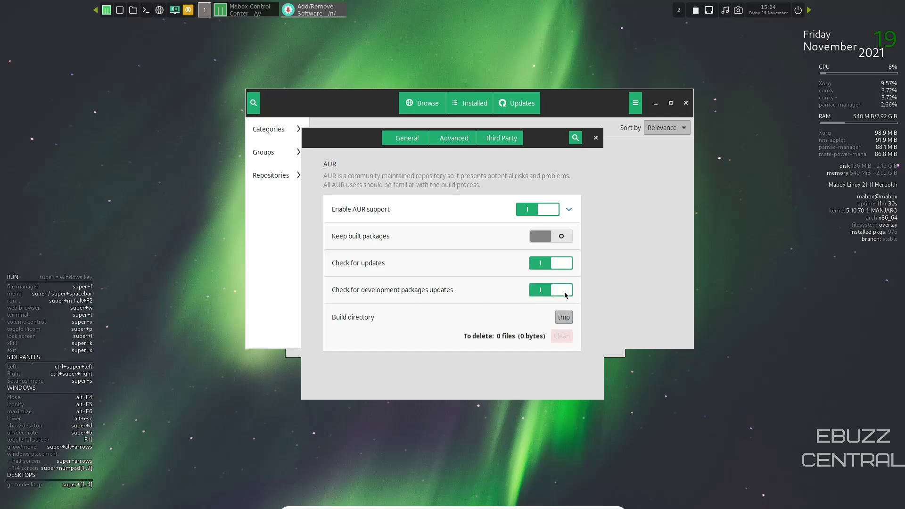
click(409, 141)
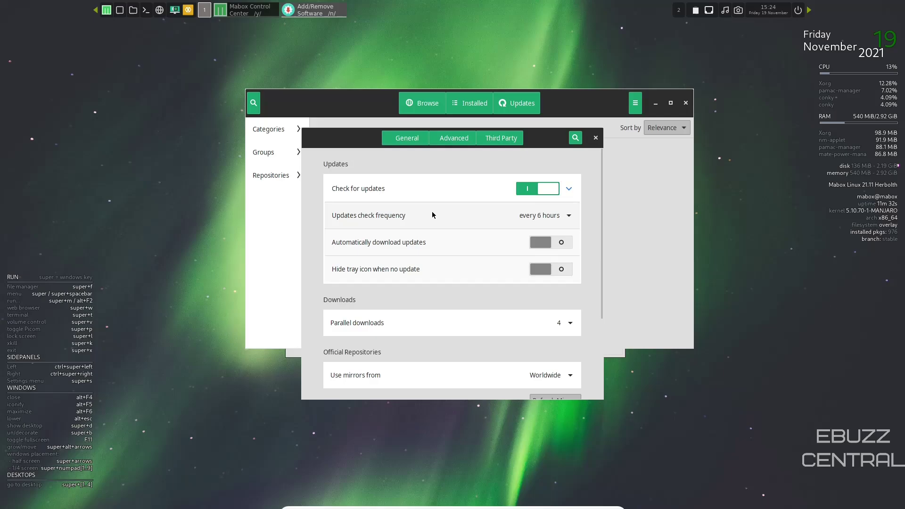
scroll(470, 298, down, 5)
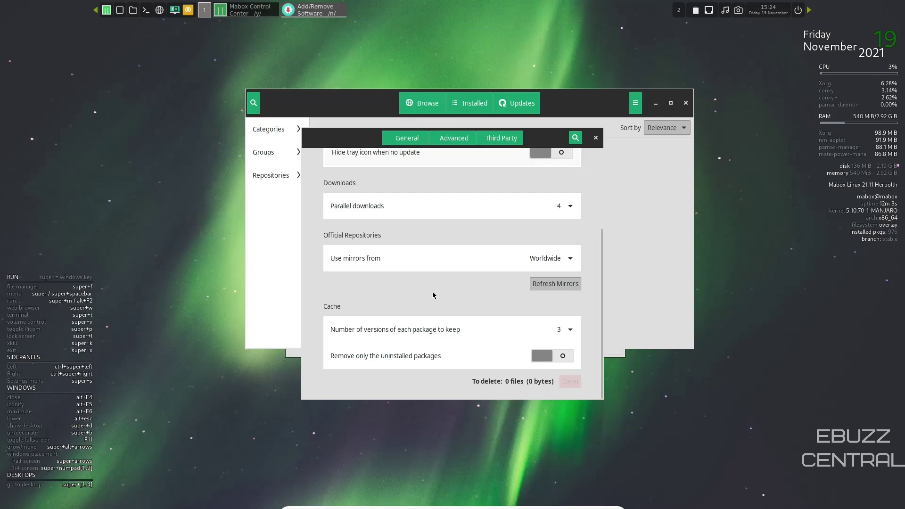
click(596, 136)
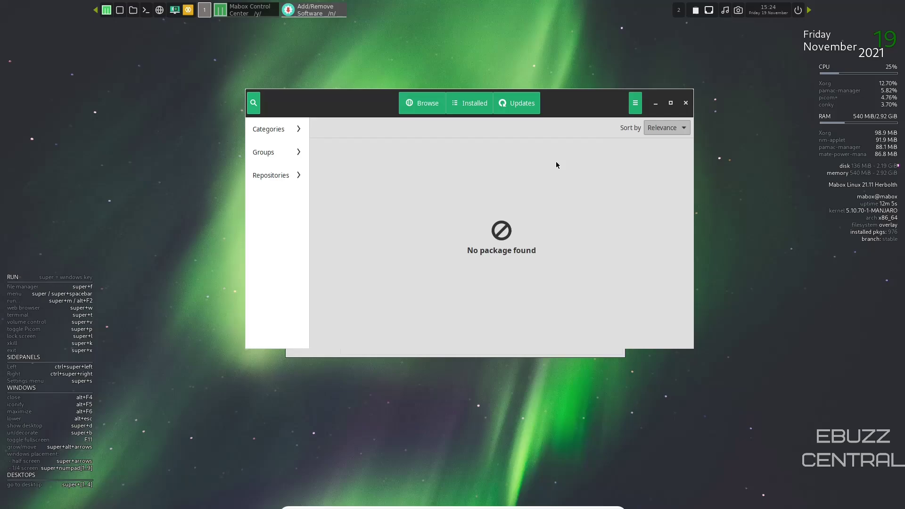
Search the AUR for 'mailspring', then close Pamac.
click(254, 104)
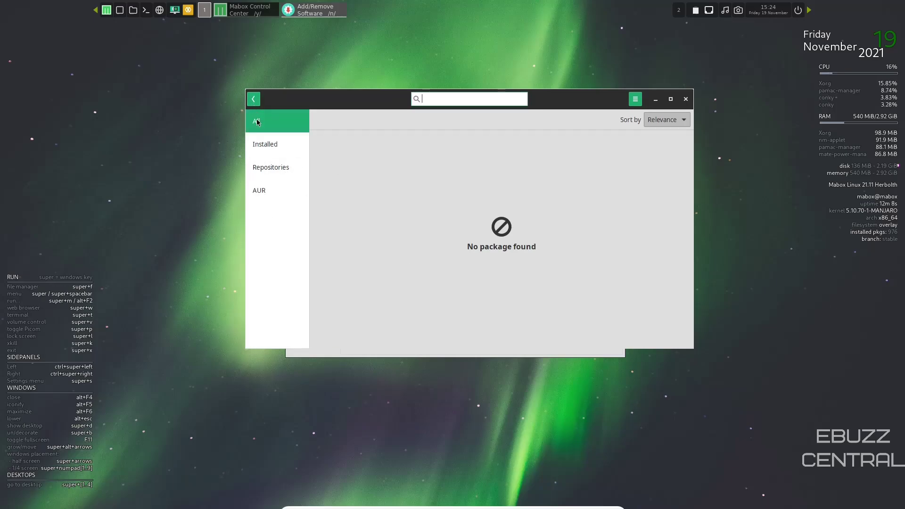
click(267, 195)
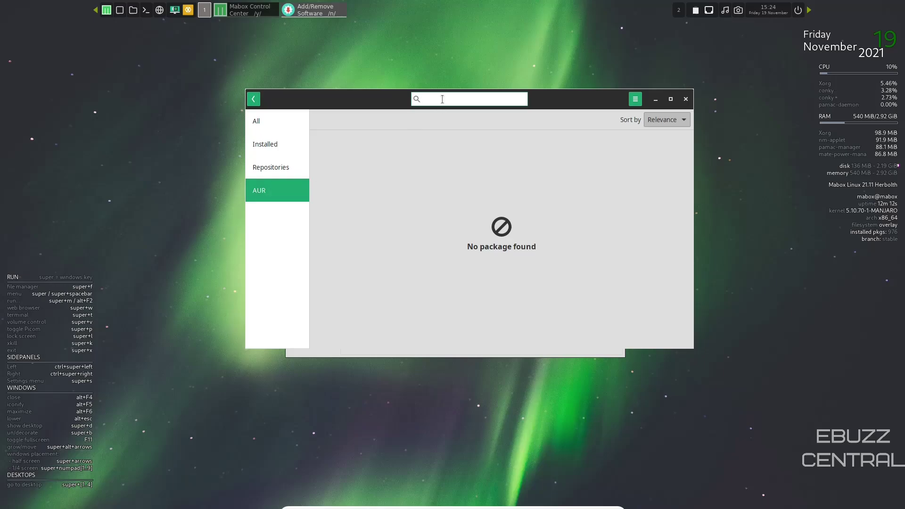
text(mailspring)
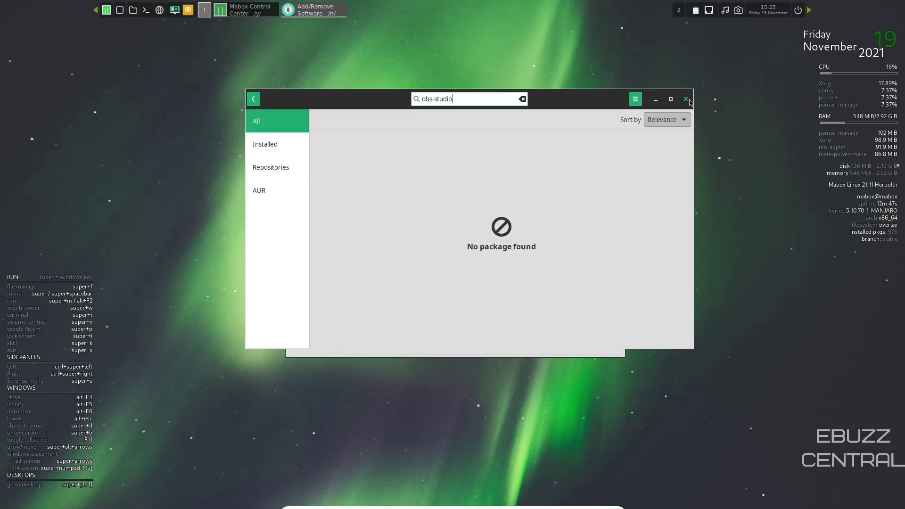
click(686, 101)
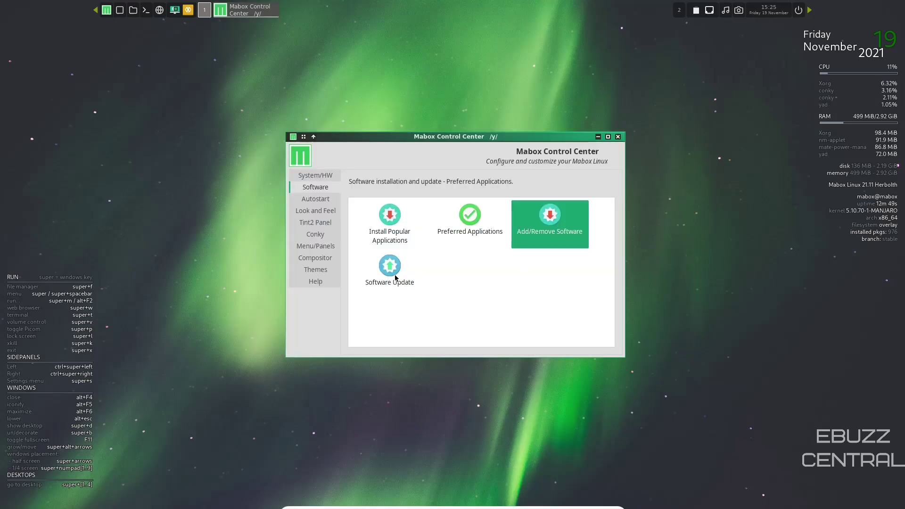
View the Autostart page, then switch Control Center to the Look and Feel page.
click(315, 199)
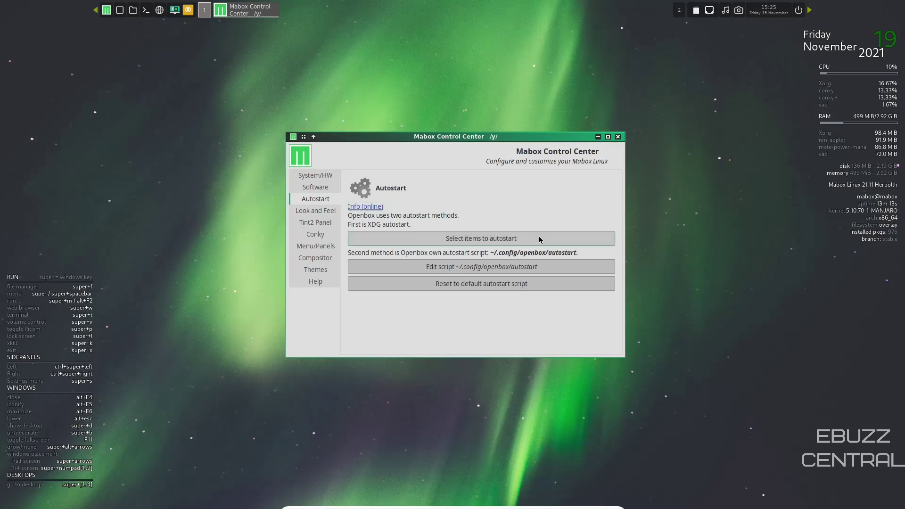
click(308, 212)
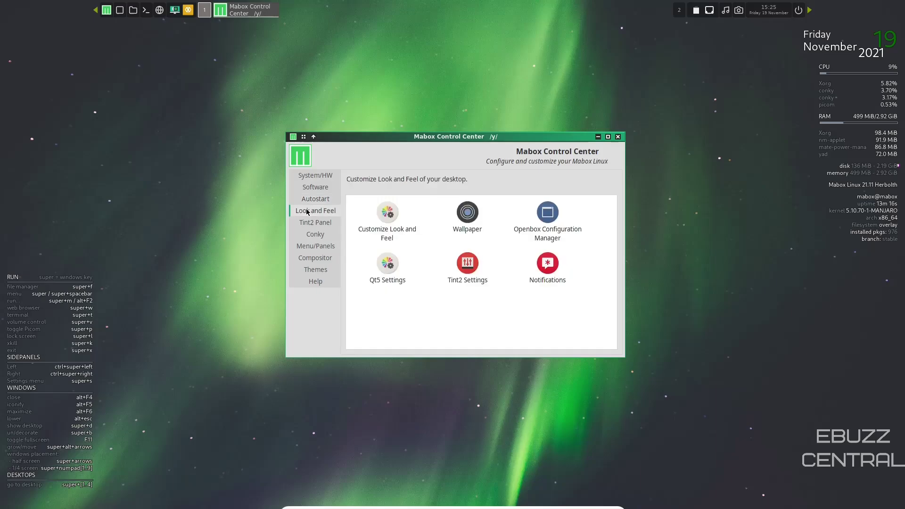
Open Customize Look and Feel and maximize its window.
click(383, 220)
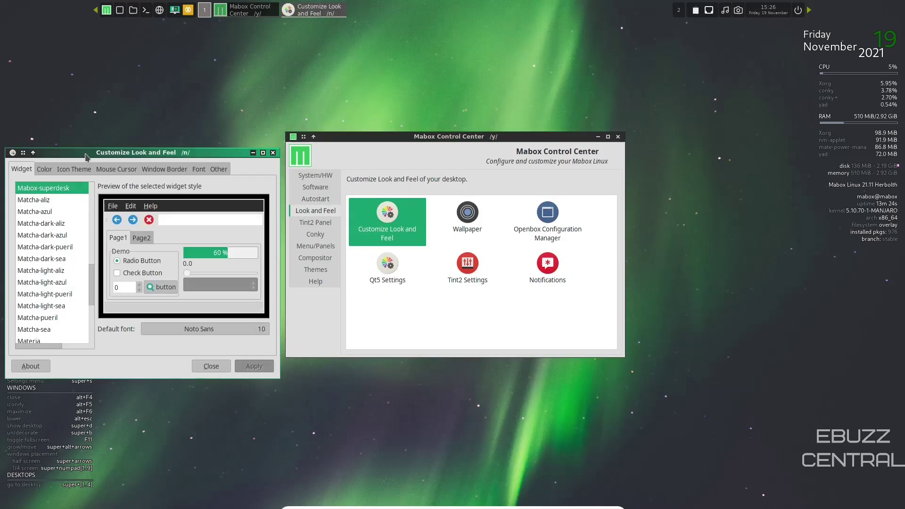
drag(87, 157, 424, 120)
click(601, 117)
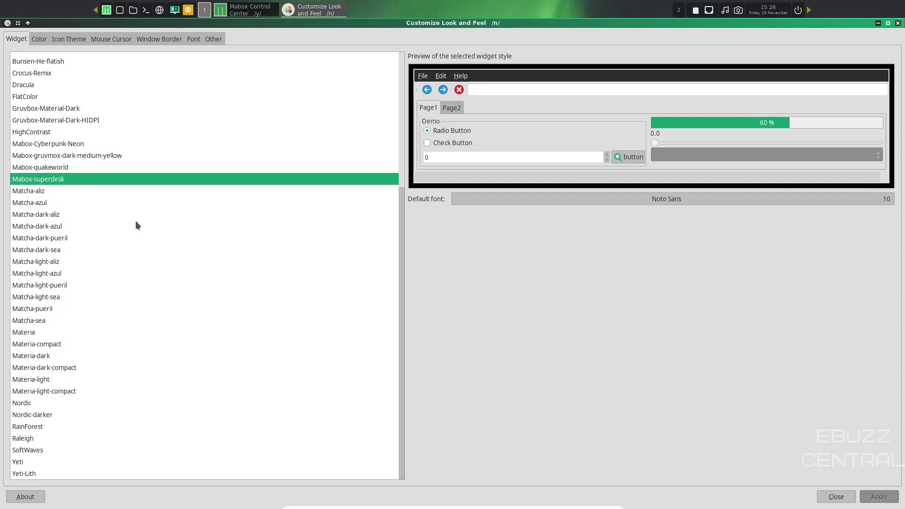
Preview Matcha-aliz and Matcha-light-azul widget themes, keep Mabox-superdesk, and show the Color page.
click(40, 191)
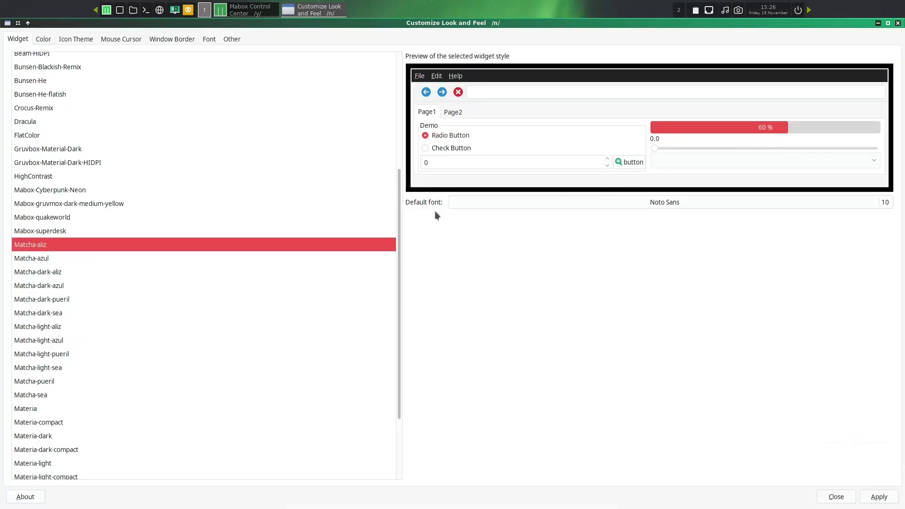
click(61, 232)
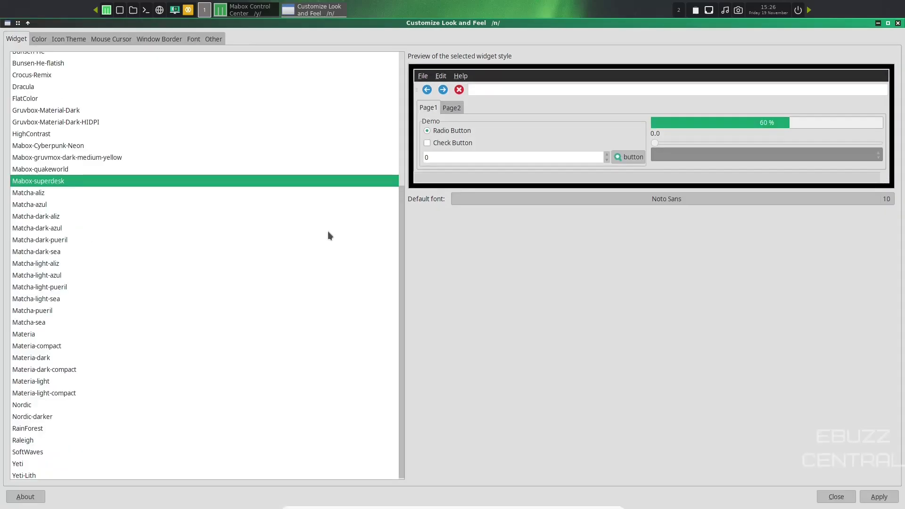
click(37, 276)
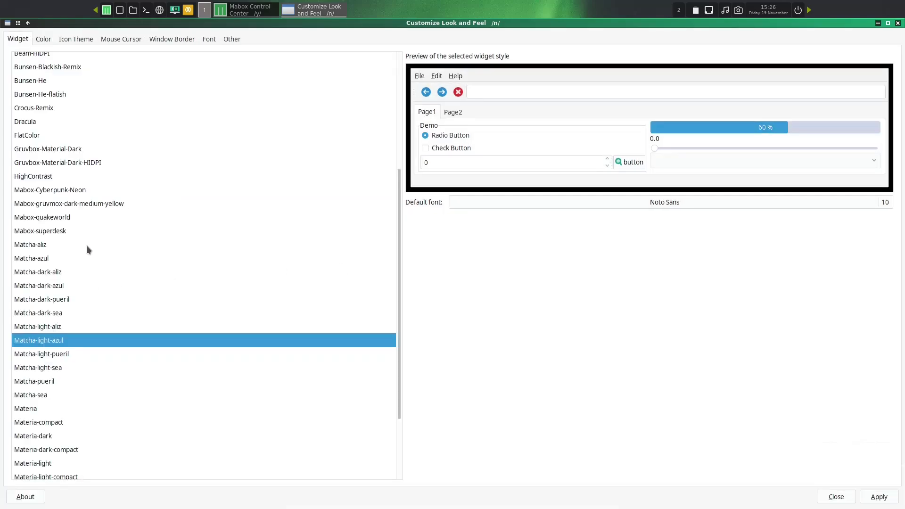
click(54, 233)
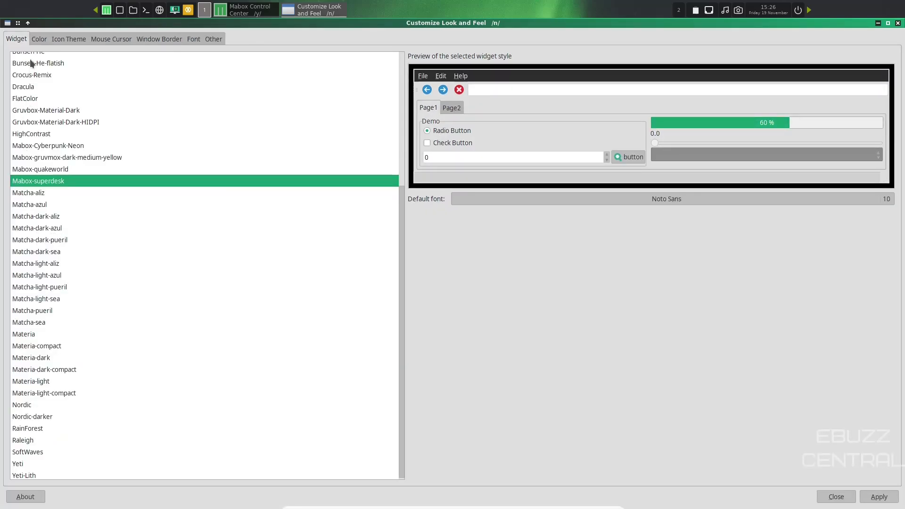
click(39, 40)
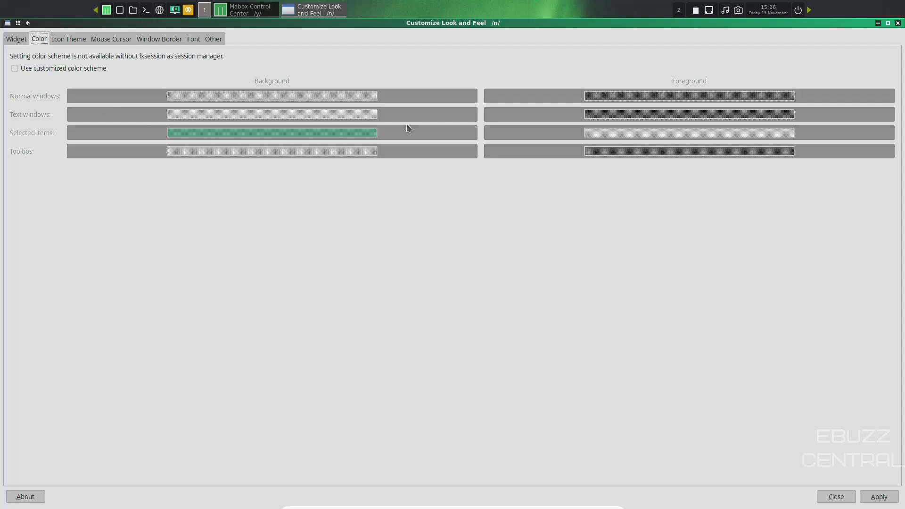
Preview the Numix Circle Light, Numix and HighContrast icon themes, keeping Numix Circle.
click(67, 40)
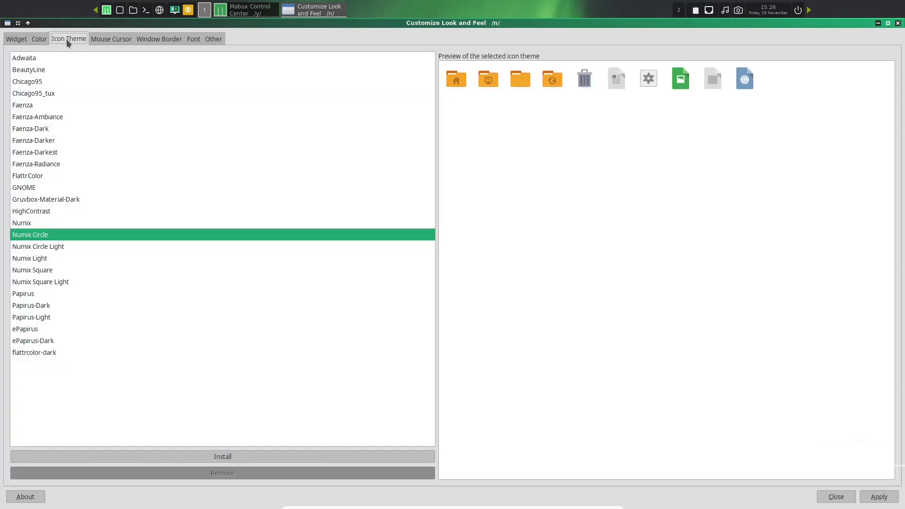
click(39, 247)
click(38, 236)
click(26, 224)
click(30, 213)
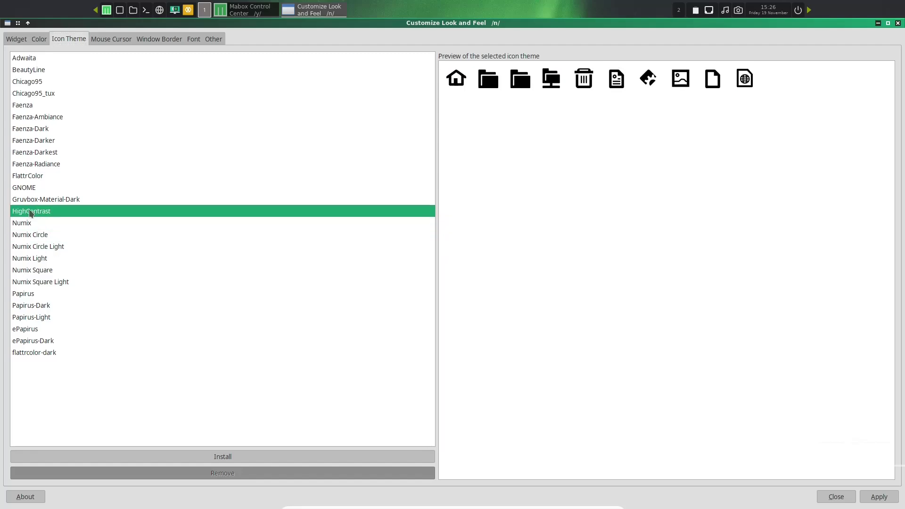
click(44, 239)
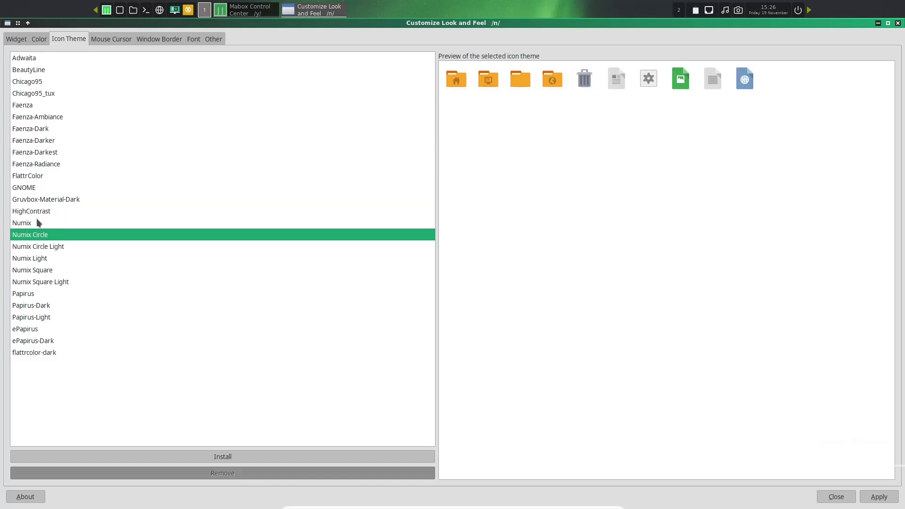
Preview the Breeze Snow and Chicago95 cursor themes, keeping Breeze as the mouse cursor.
click(106, 38)
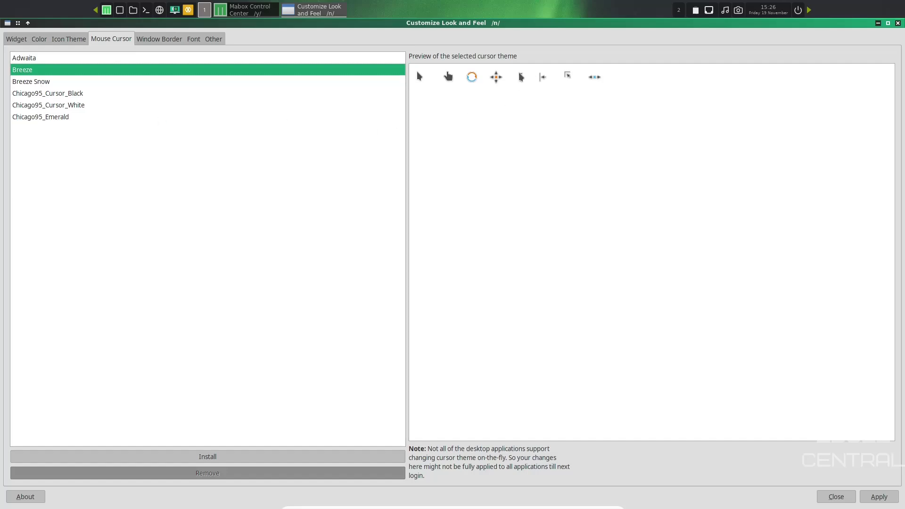
click(38, 83)
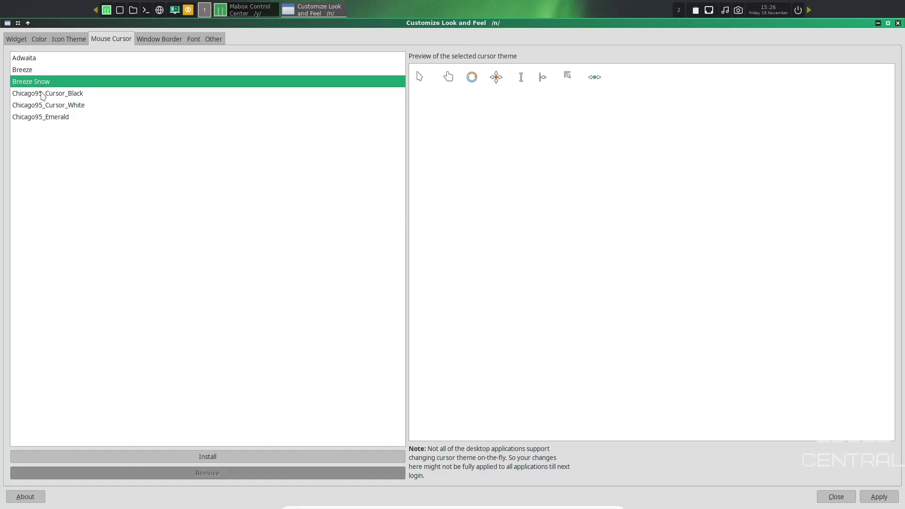
click(38, 94)
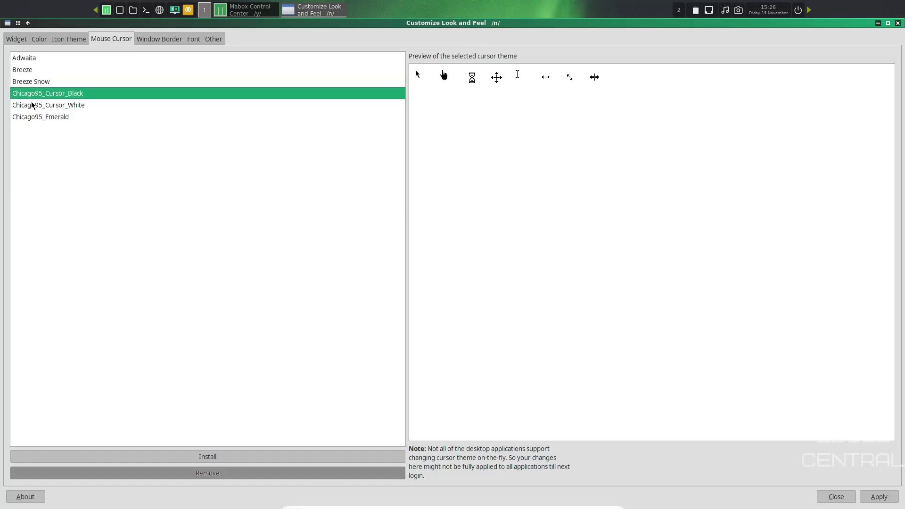
click(33, 105)
click(34, 118)
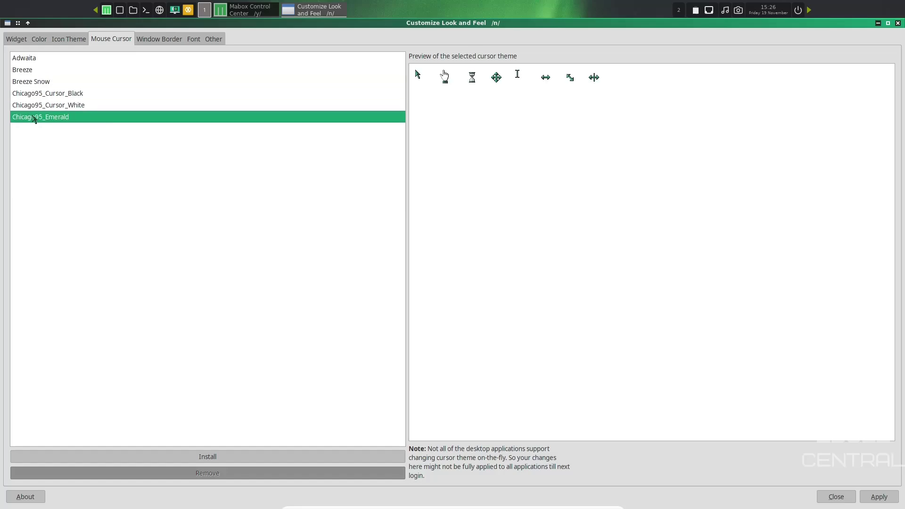
click(31, 71)
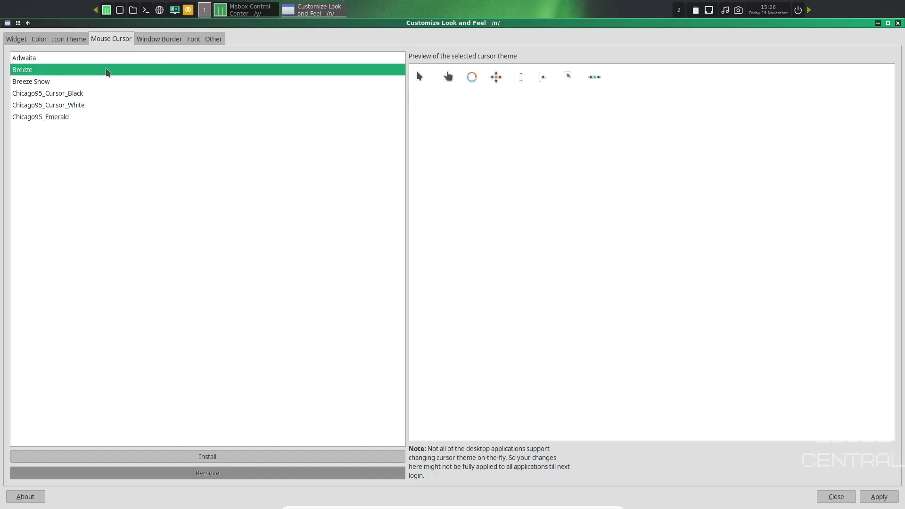
click(158, 40)
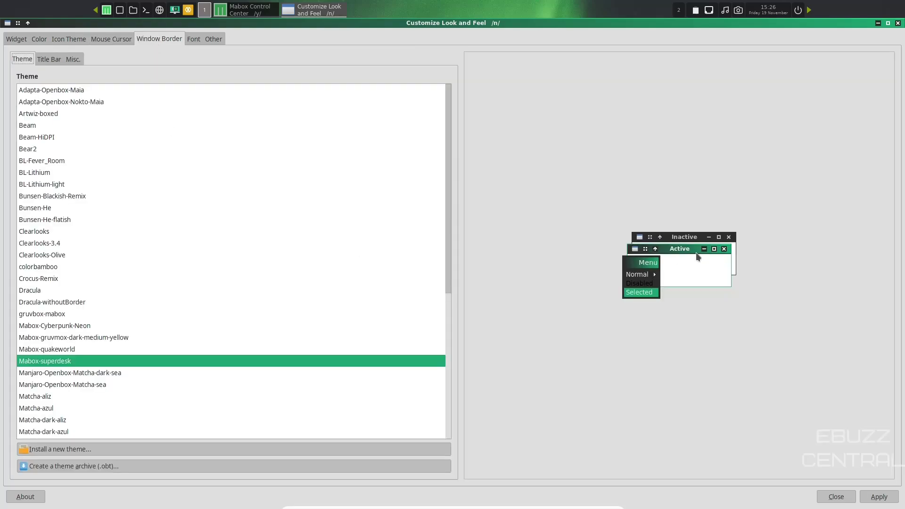
Preview the Mabox-quakeworld and Manjaro-Openbox-Matcha-dark-sea borders, then apply Mabox-superdesk.
click(41, 351)
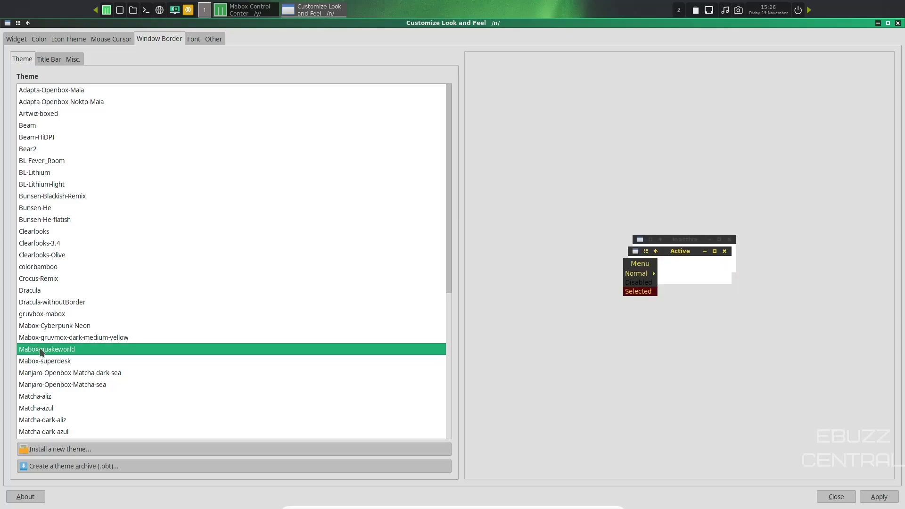
click(46, 362)
click(50, 374)
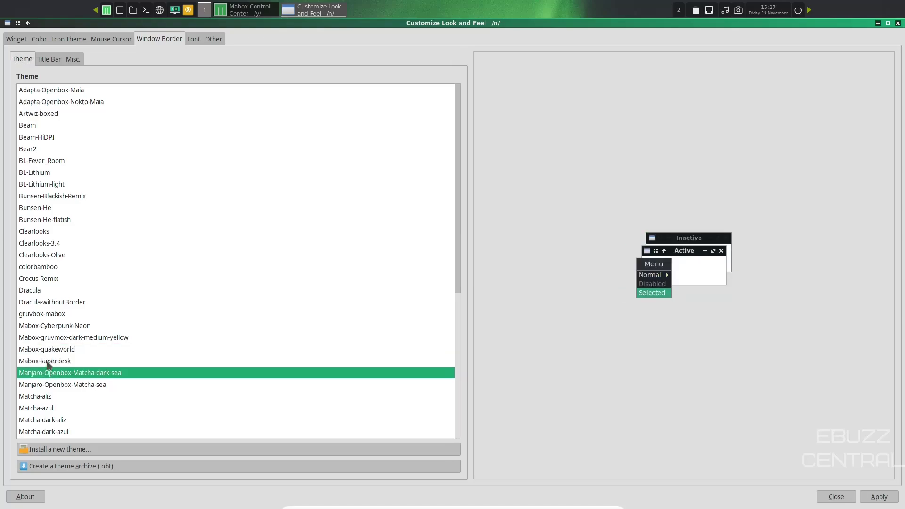
click(49, 362)
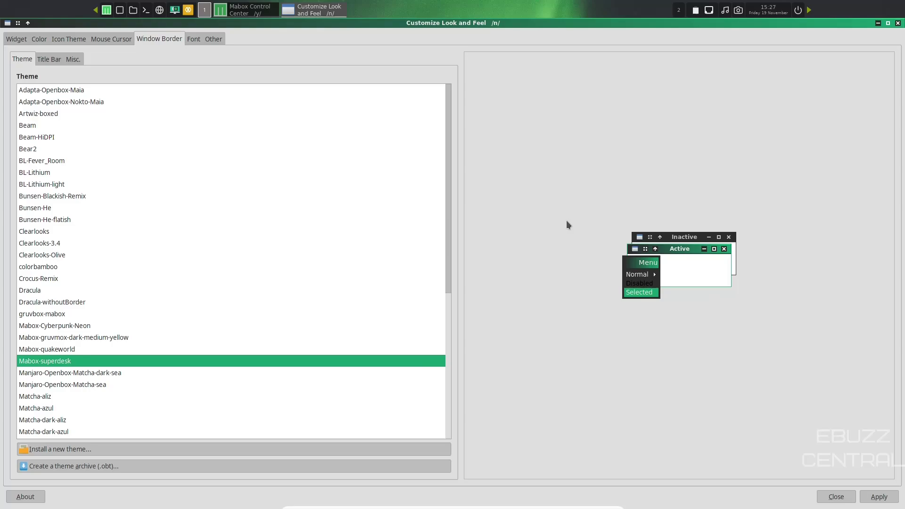
click(878, 495)
Review the font settings, then keep the toolbar style as Text only under Other.
click(194, 40)
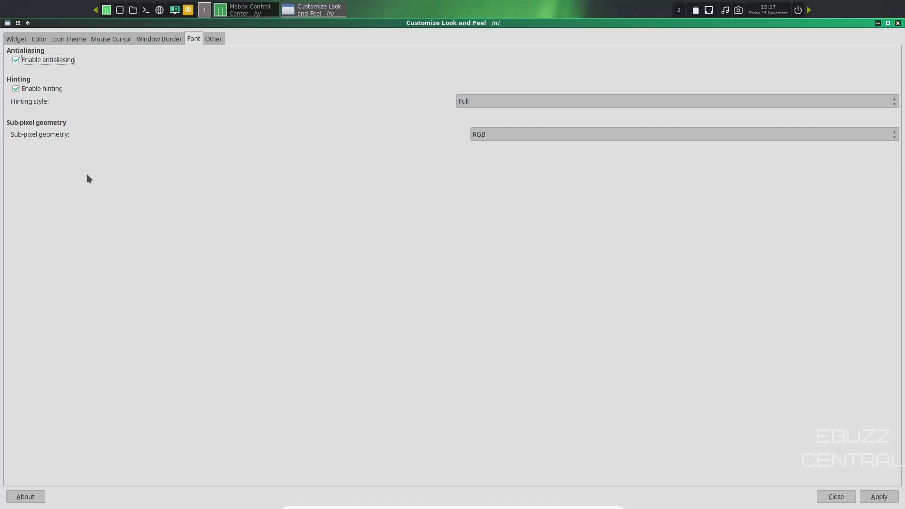
click(213, 39)
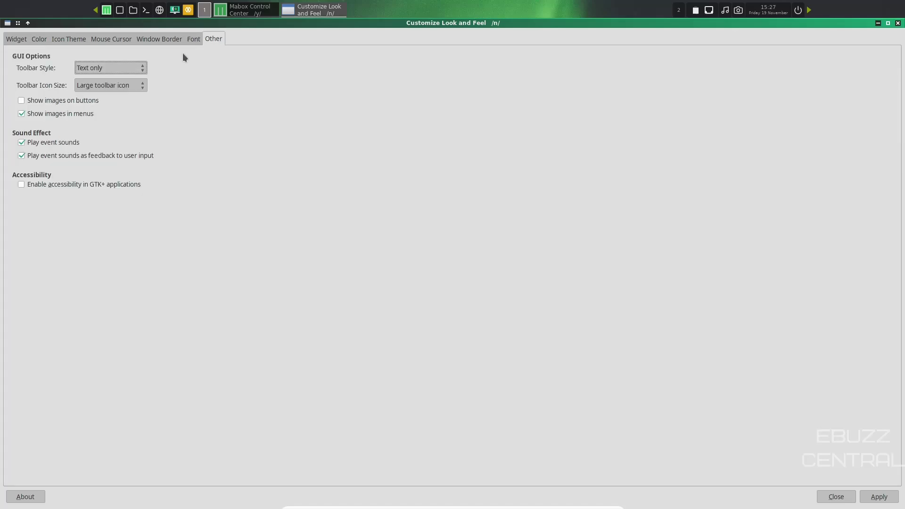
click(138, 72)
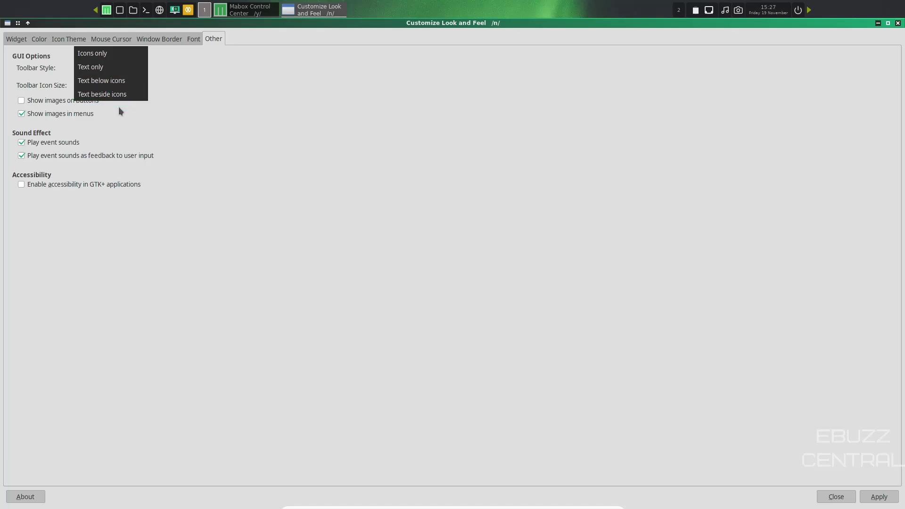
click(111, 69)
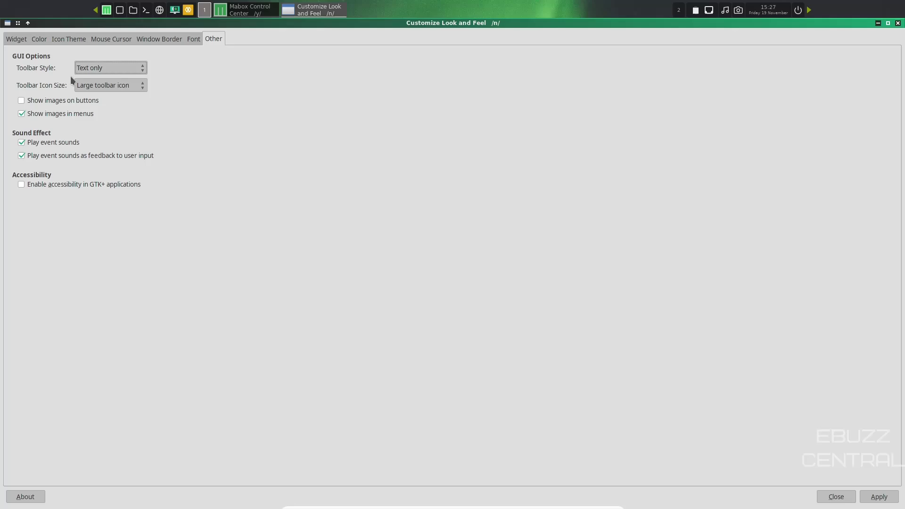
Close LXAppearance, minimize the Control Center, and show the side menu's Wallpaper submenu.
click(898, 23)
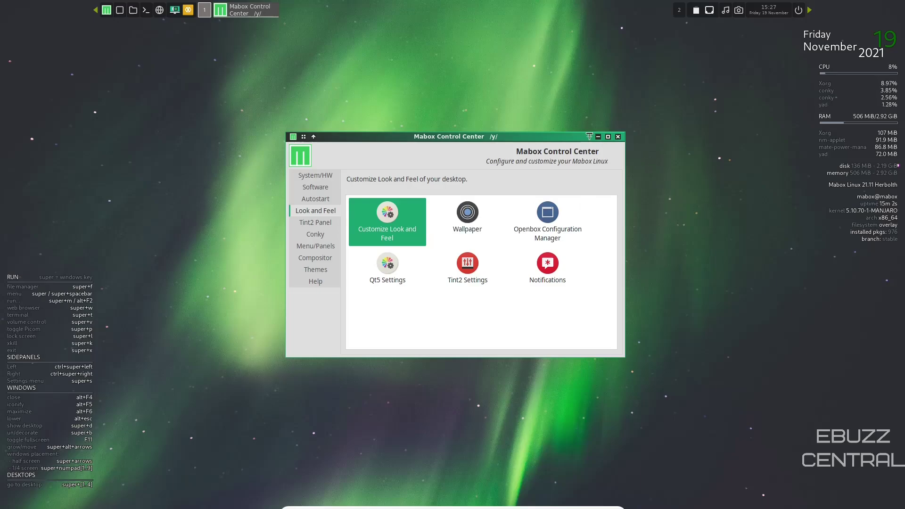
click(598, 136)
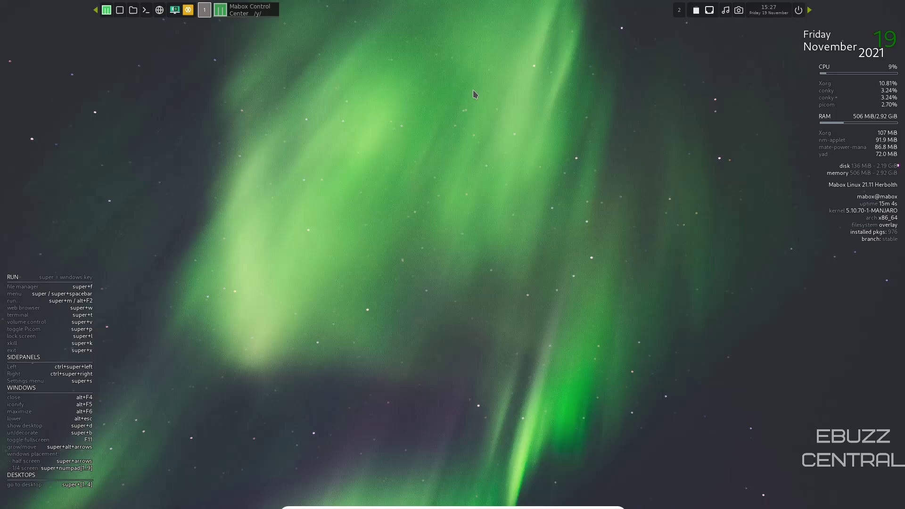
click(96, 11)
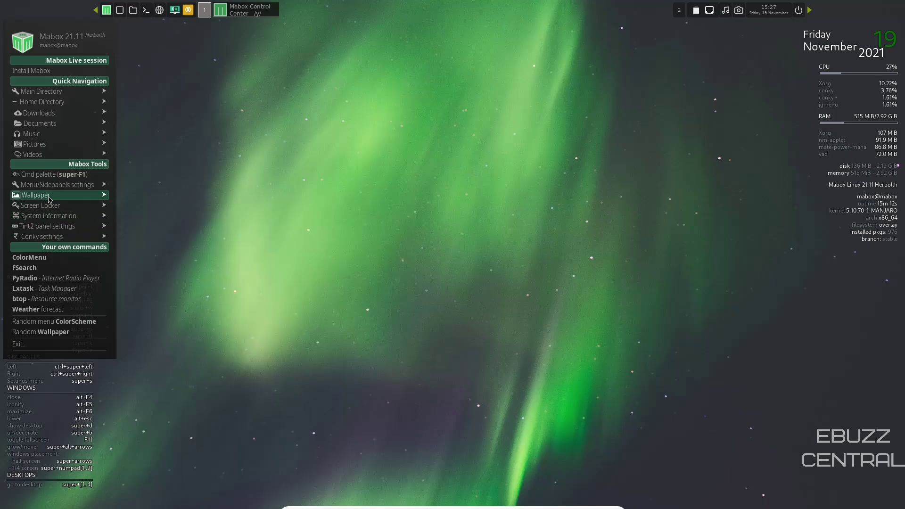
mouse_move(49, 198)
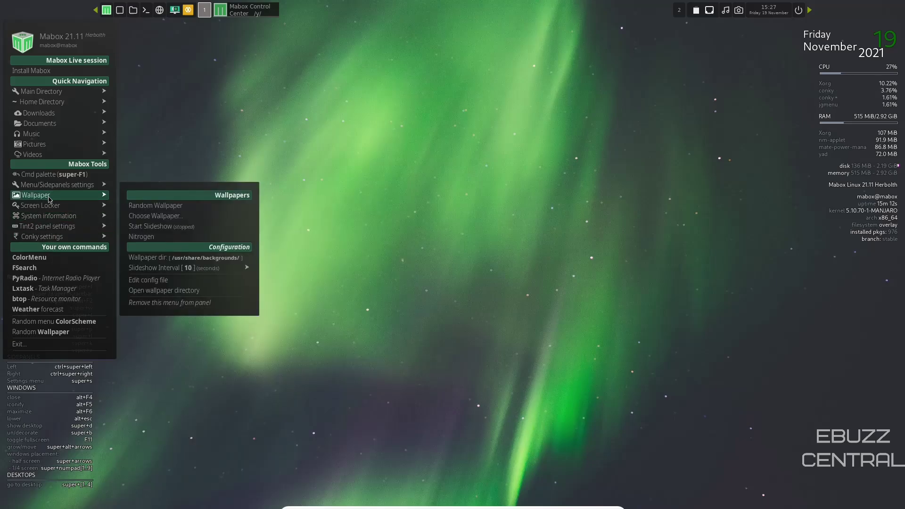
Browse four wallpapers forward, set the red flower as wallpaper, and close the picker.
click(158, 216)
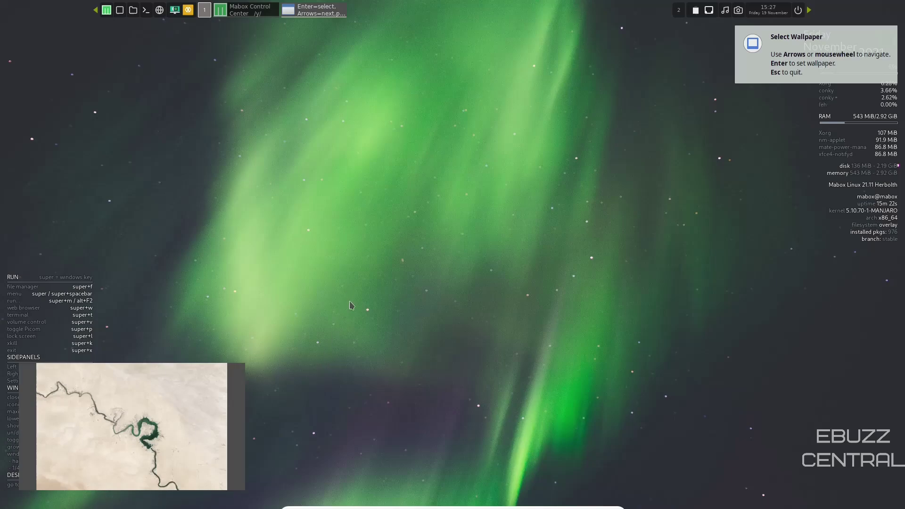
key(Right)
key(Right)
key(Right)
key(Right)
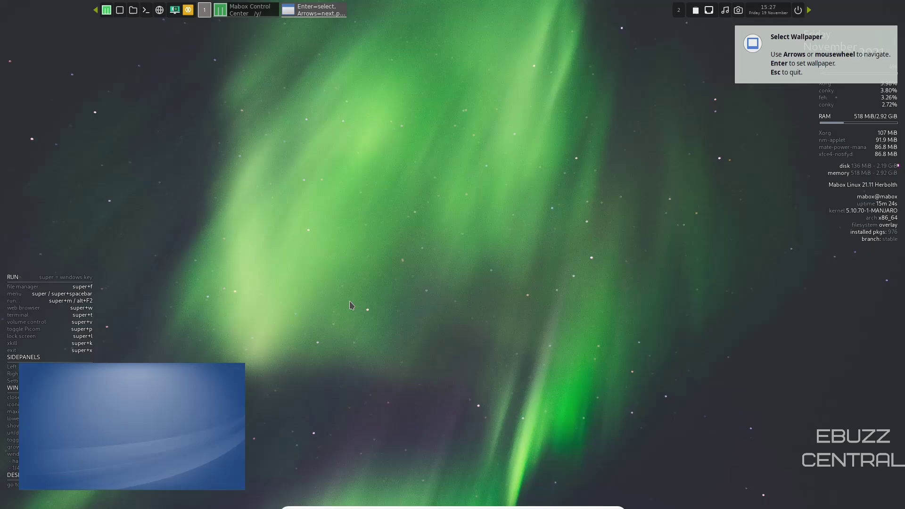
key(Right)
key(Right)
key(Right)
key(Right)
key(Right)
key(Right)
key(Right)
key(Right)
key(Right)
key(Right)
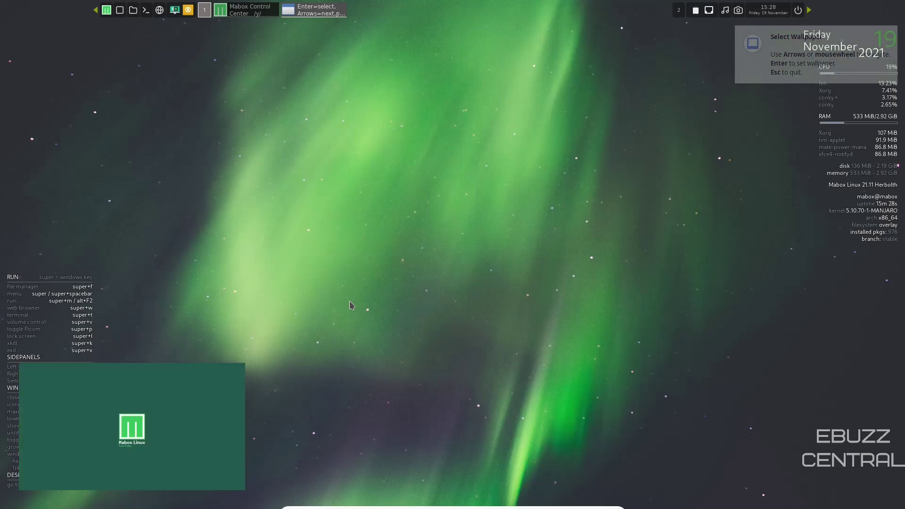
key(Right)
key(Right)
key(Right)
key(Right)
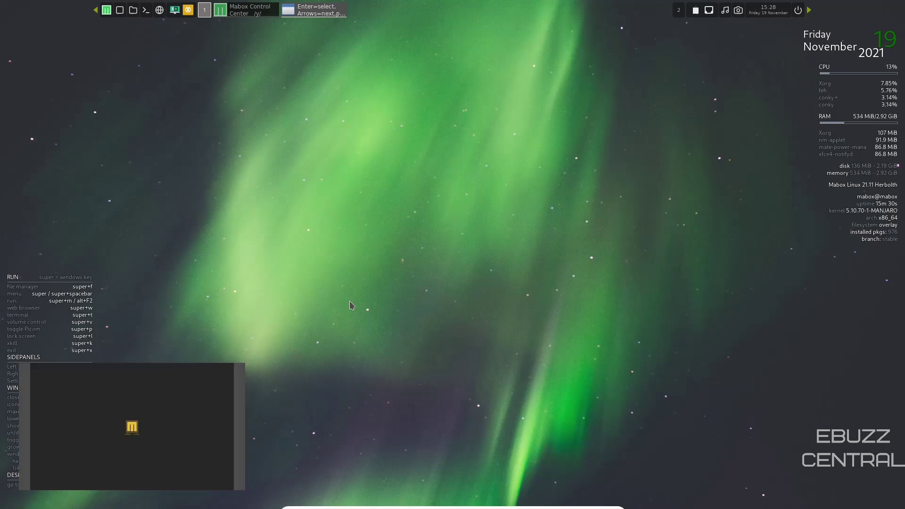
key(Right)
key(Right)
key(Right)
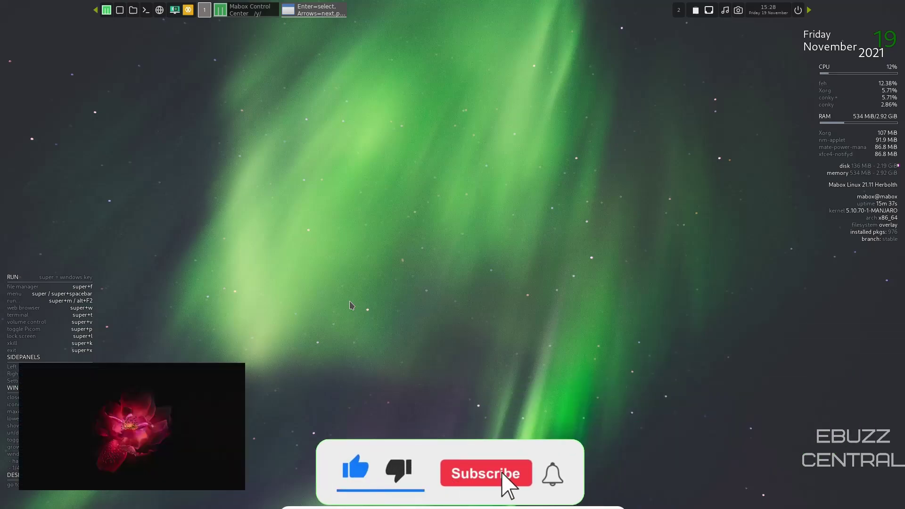
key(Return)
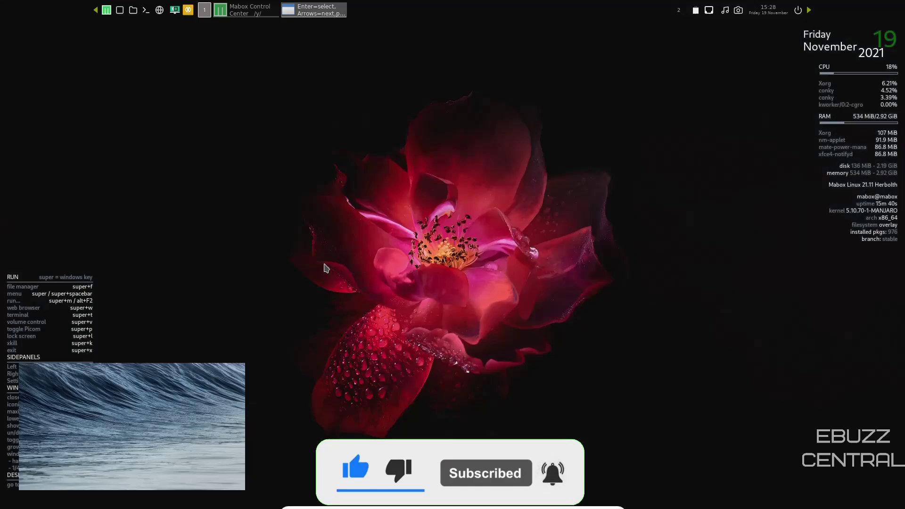
key(Escape)
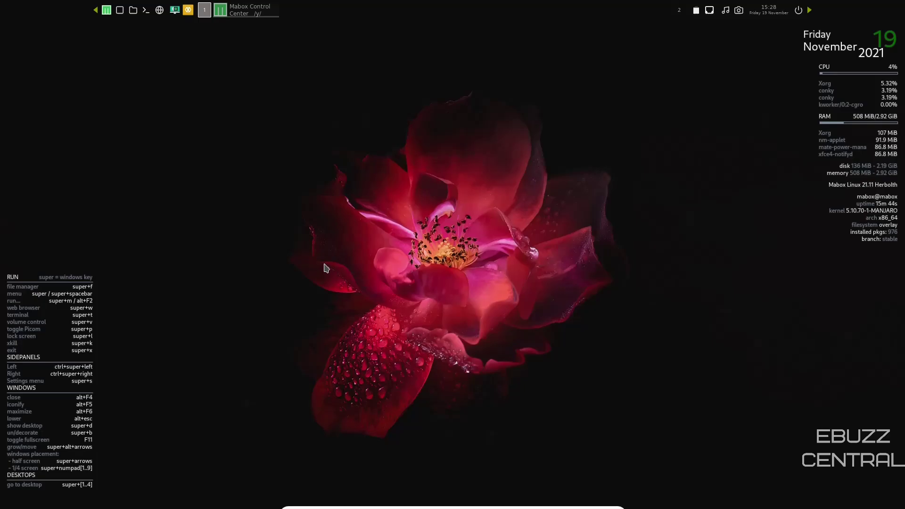
Restore the Control Center and apply the aurora image as wallpaper in Nitrogen.
click(240, 14)
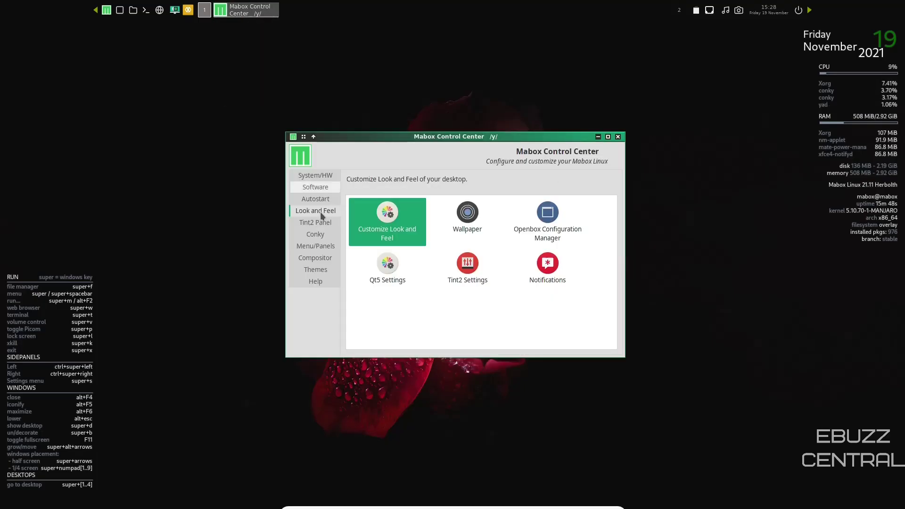
double_click(479, 217)
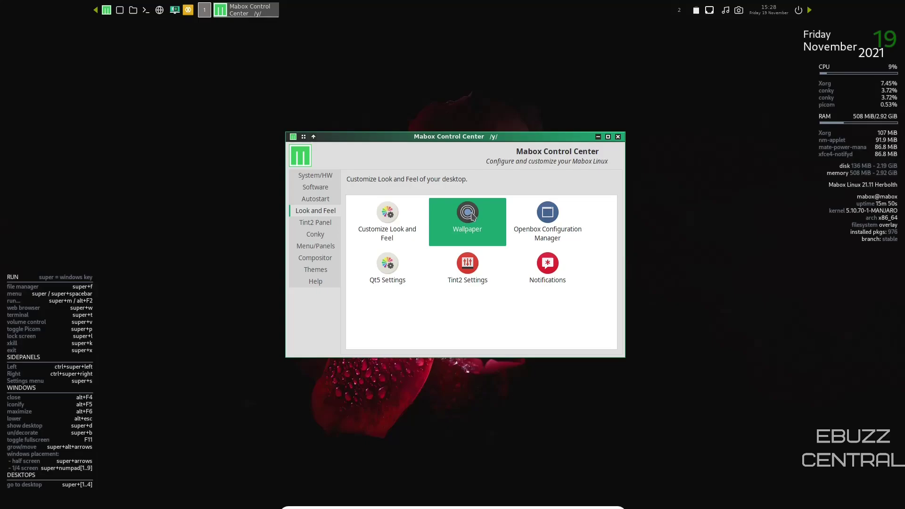
drag(231, 251, 225, 90)
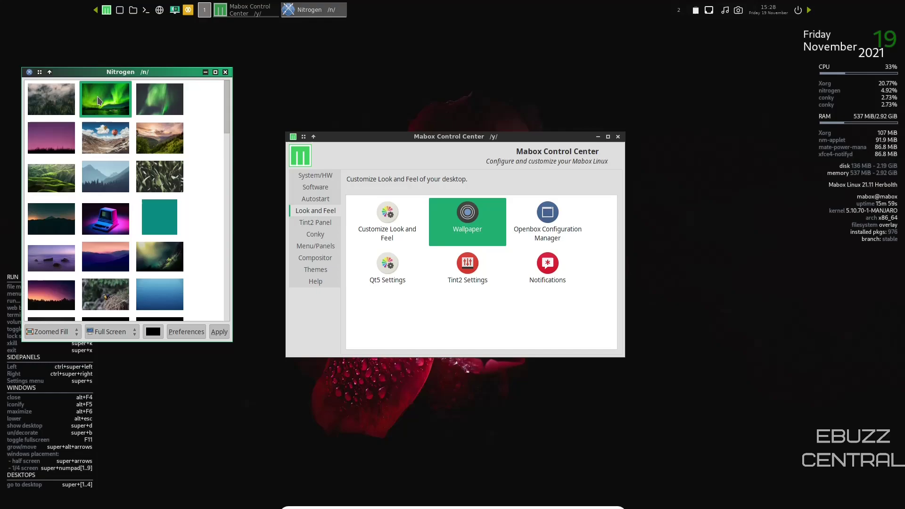
click(215, 332)
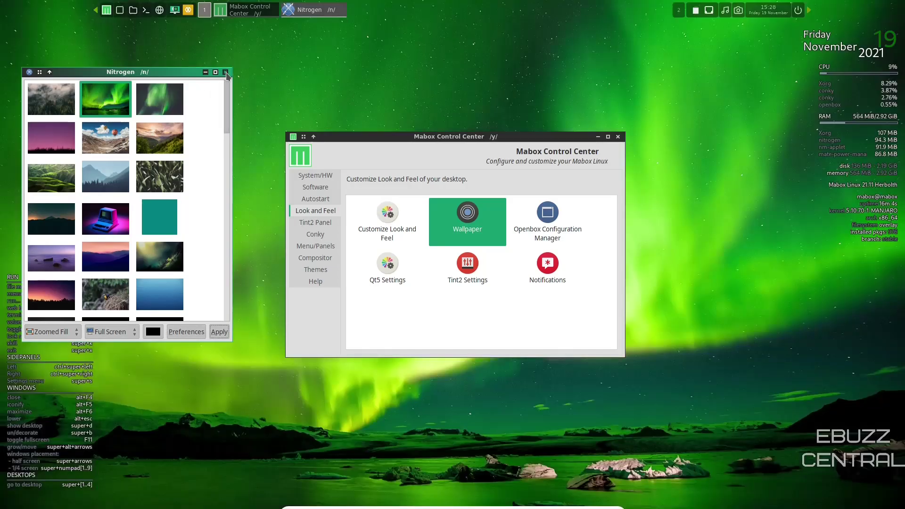
key(alt+F4)
Reopen Nitrogen, apply the dark red rose wallpaper, and close it.
drag(536, 138, 559, 110)
click(491, 186)
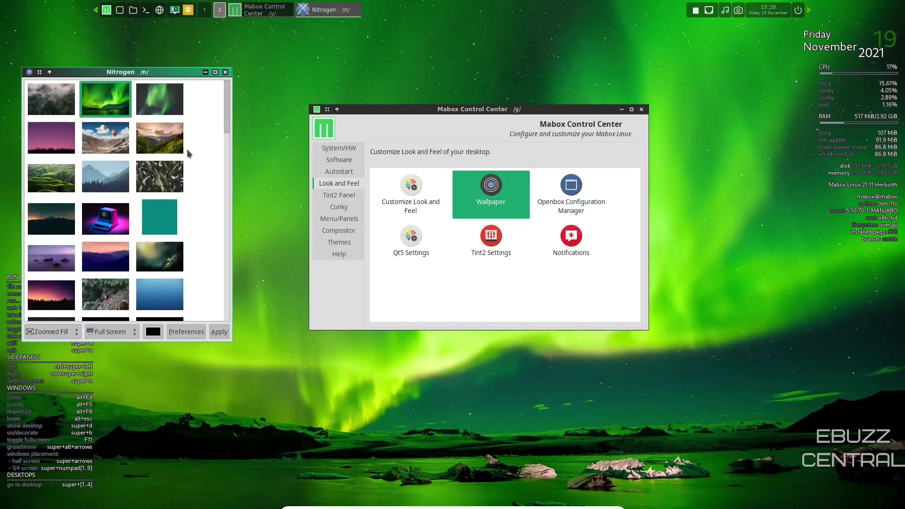
scroll(186, 148, down, 3)
scroll(187, 149, down, 10)
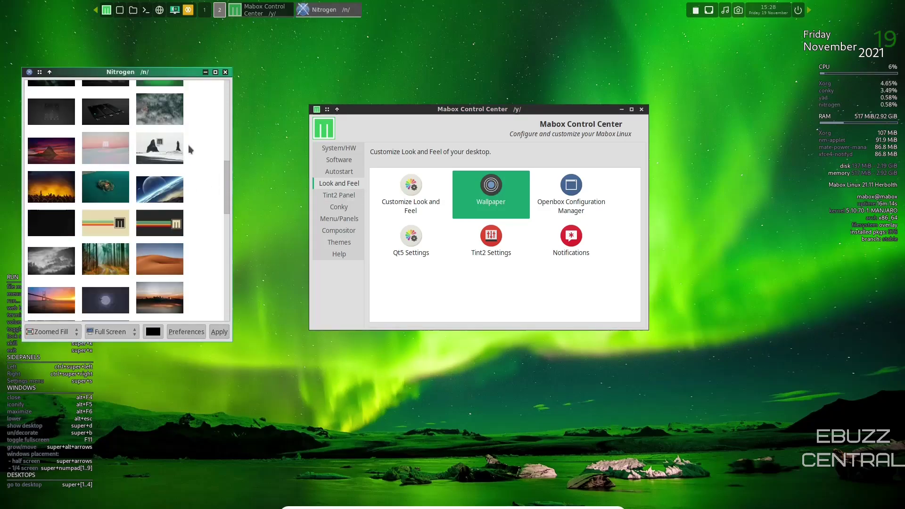
scroll(189, 143, down, 6)
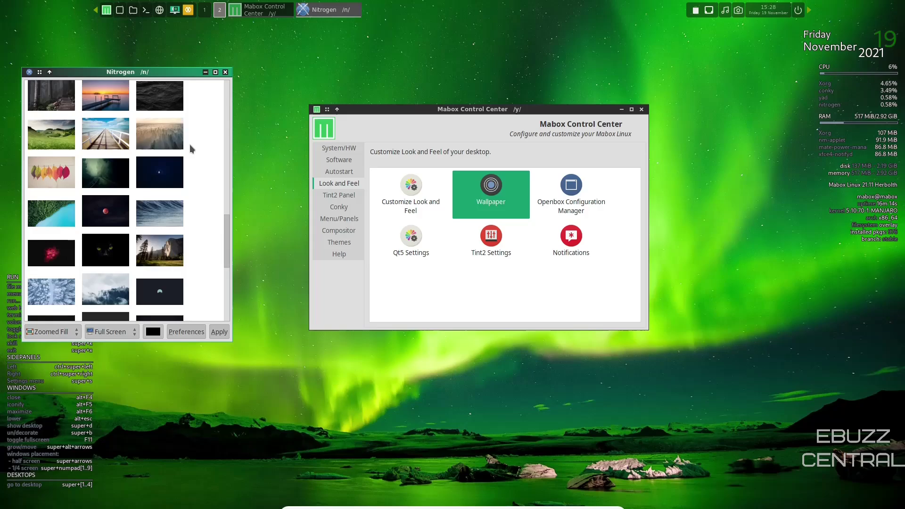
click(59, 259)
click(219, 332)
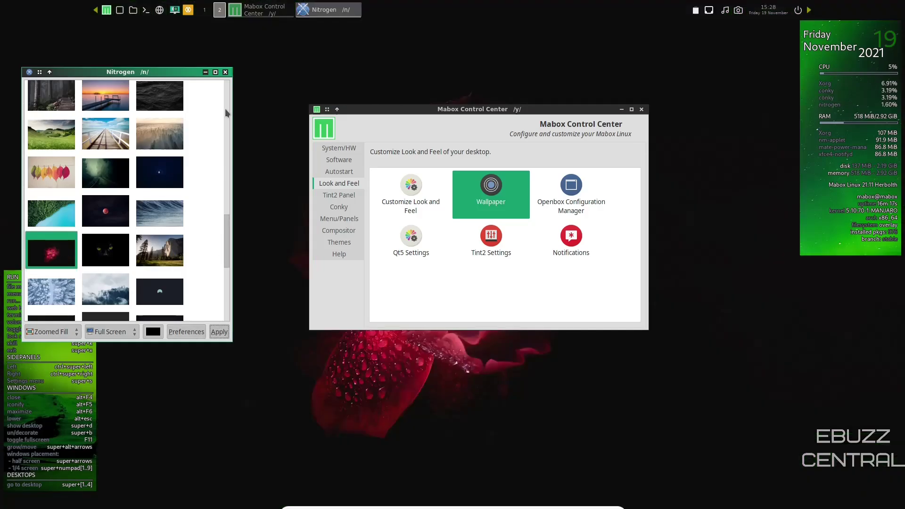
click(225, 72)
mouse_move(523, 113)
mouse_down()
mouse_move(775, 400)
mouse_move(828, 350)
mouse_move(507, 106)
mouse_up()
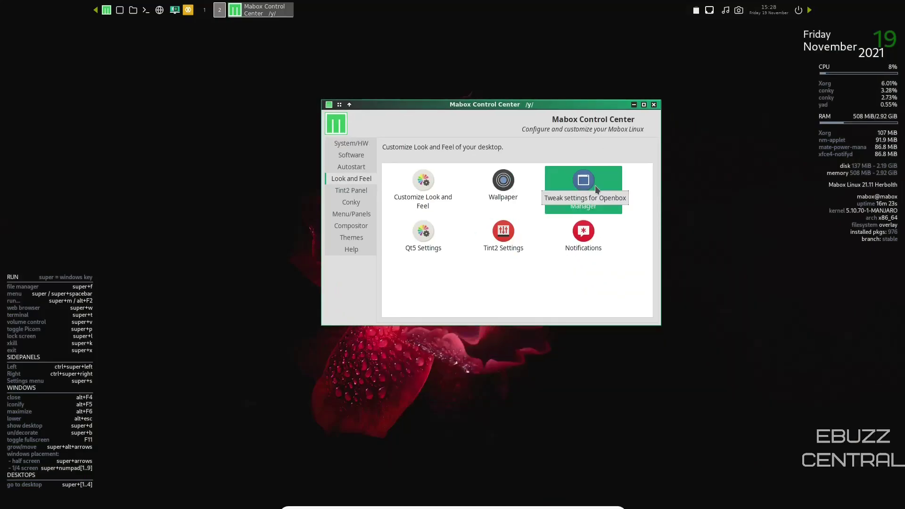
Maximize Openbox Configuration Manager, select the Matcha-light-pueril theme, and view the Appearance page.
click(595, 185)
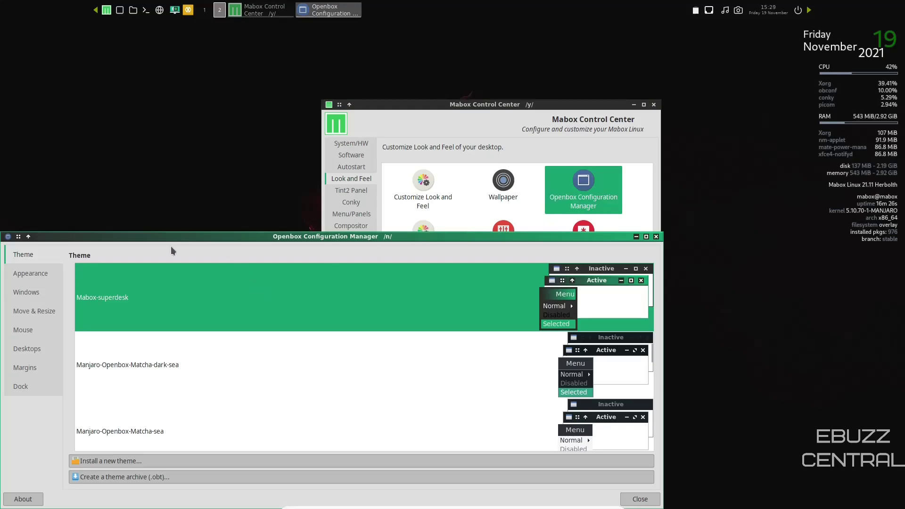
drag(173, 240, 274, 106)
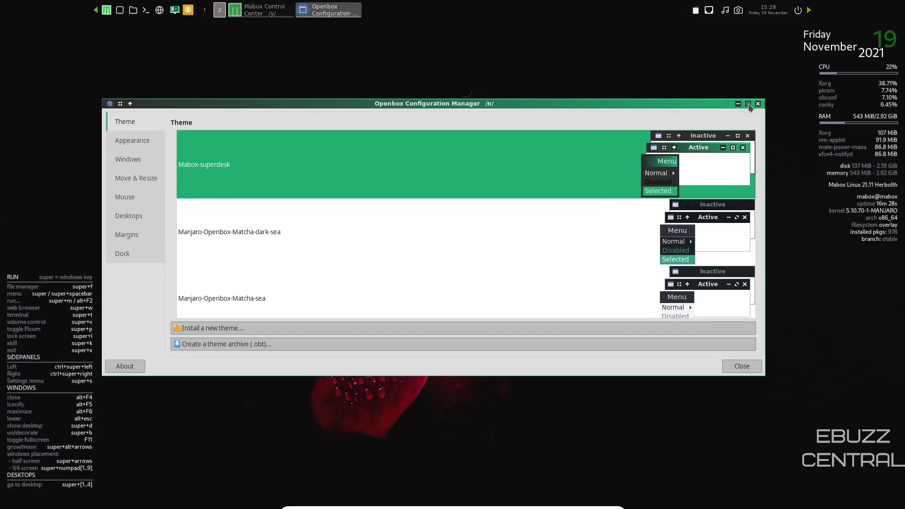
click(748, 103)
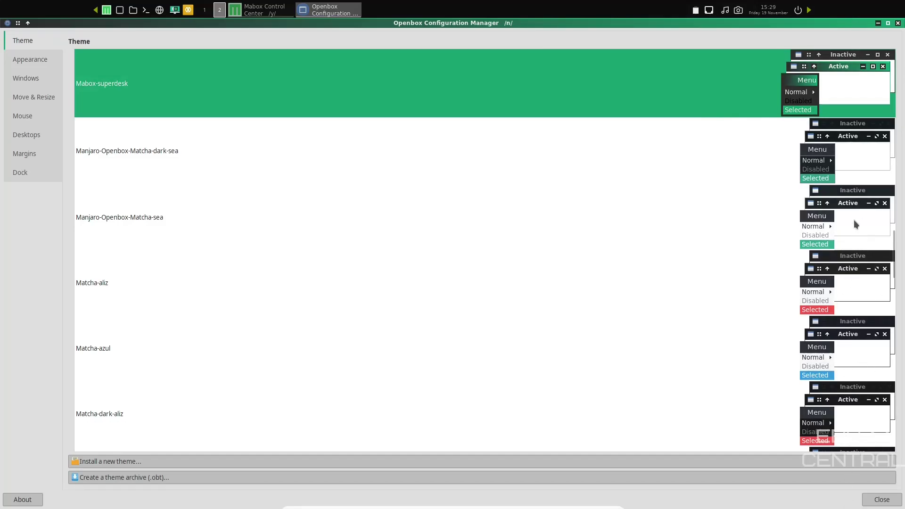
scroll(851, 218, down, 10)
scroll(799, 298, down, 1)
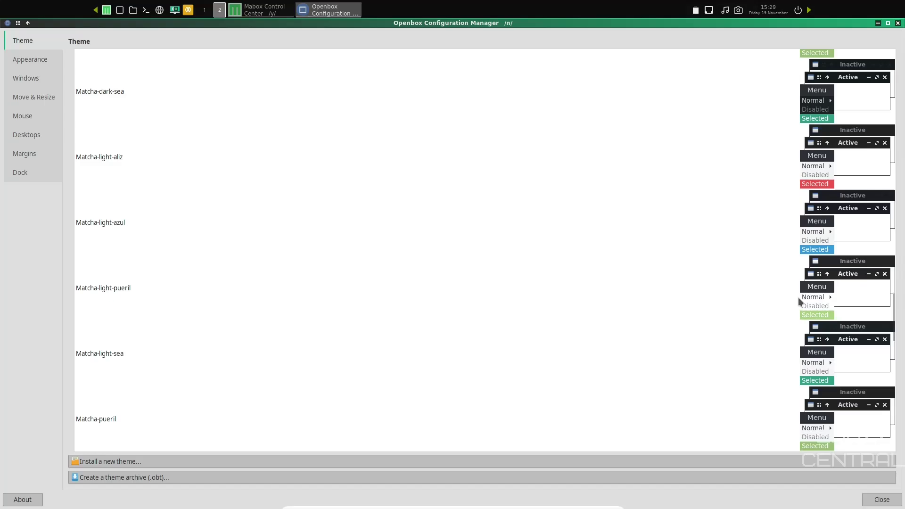
click(729, 290)
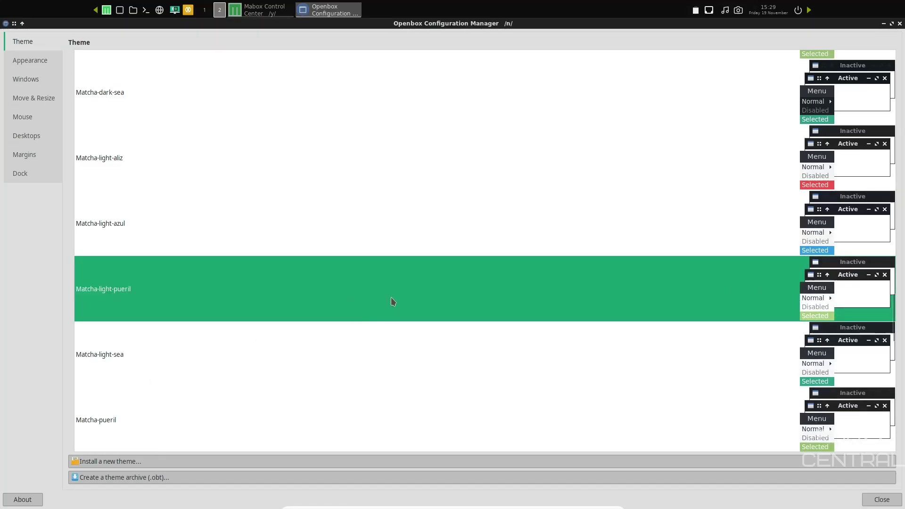
scroll(712, 290, up, 20)
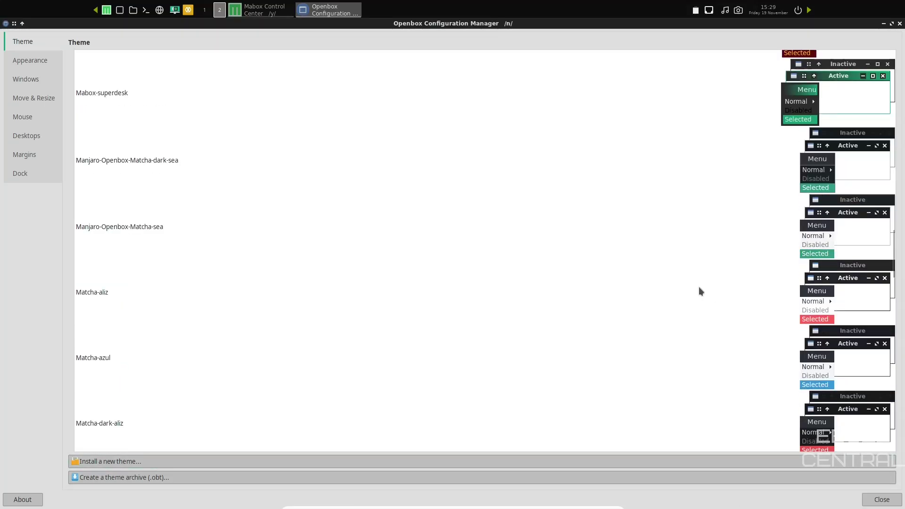
click(30, 61)
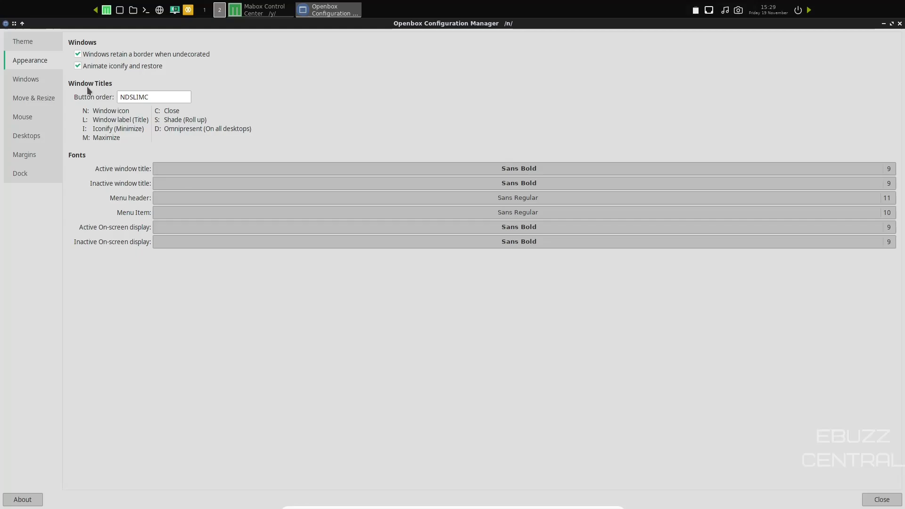
Browse the Windows, Move & Resize, Mouse and Desktops settings pages in turn.
click(32, 79)
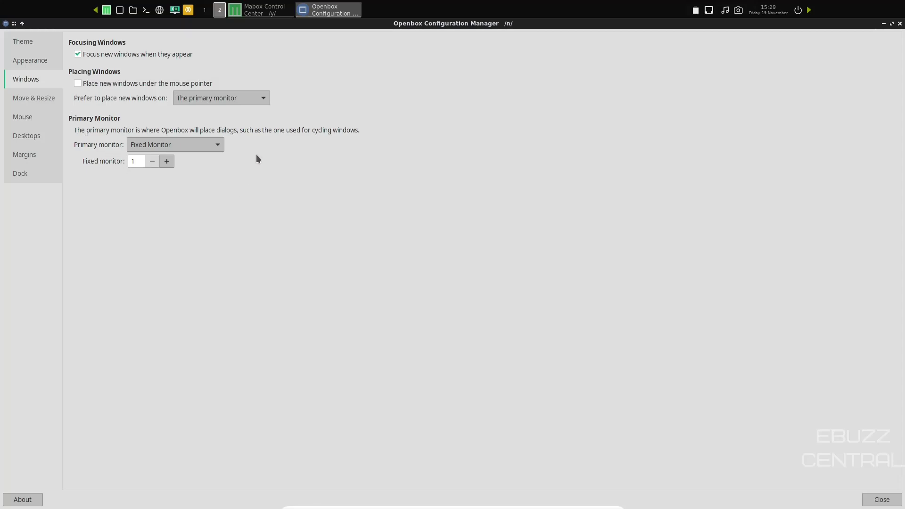
click(32, 96)
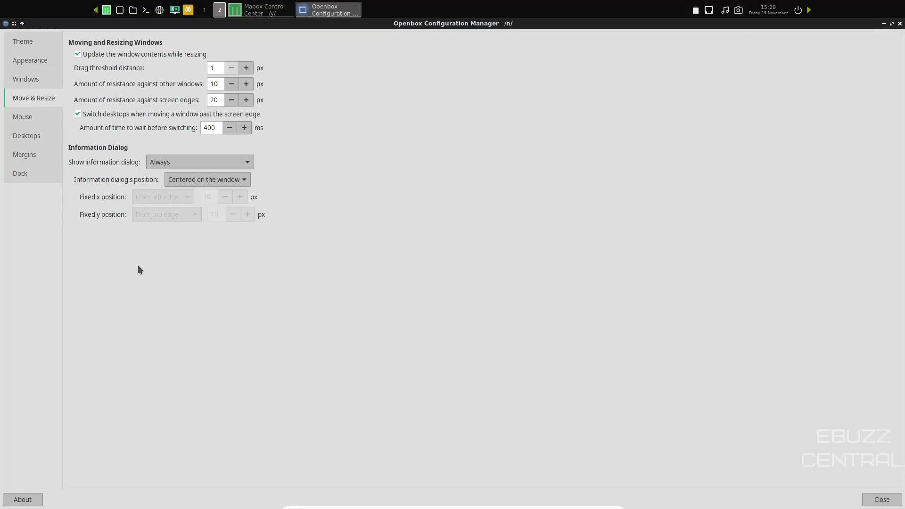
click(20, 118)
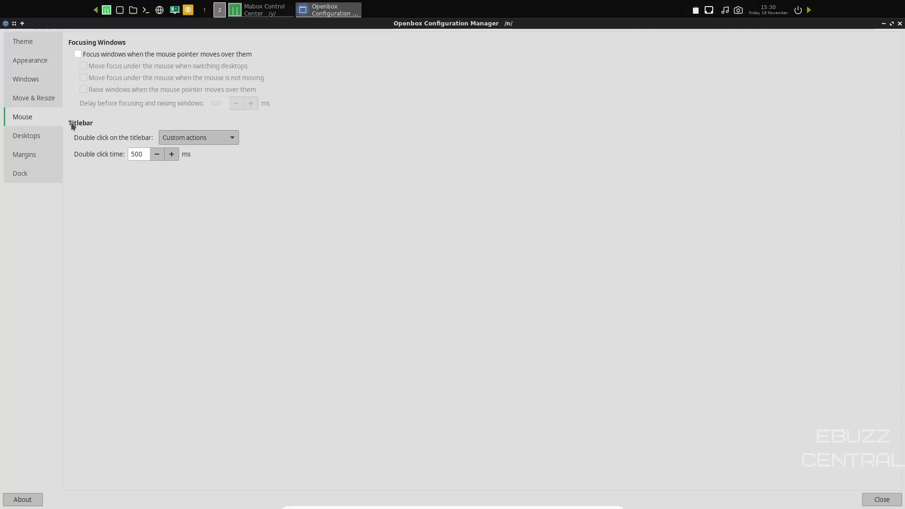
click(26, 137)
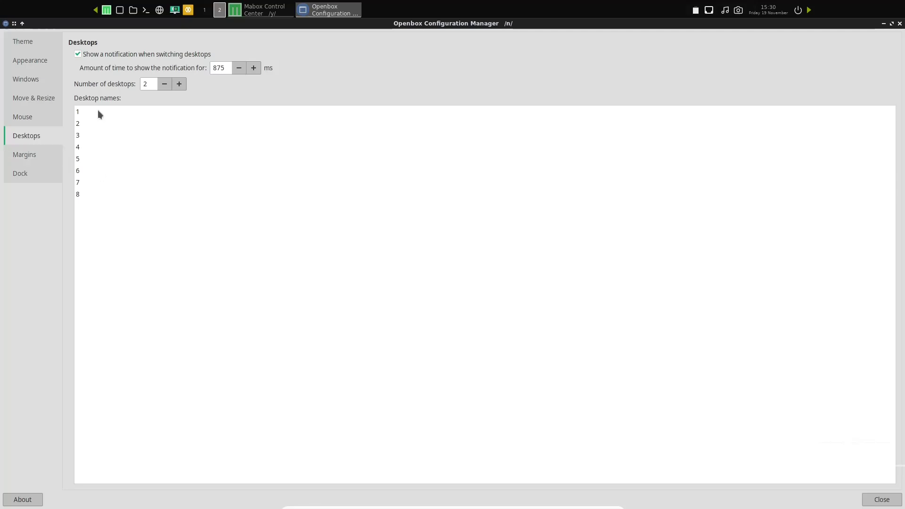
Try a higher number of desktops, then set the count back to 2.
click(83, 114)
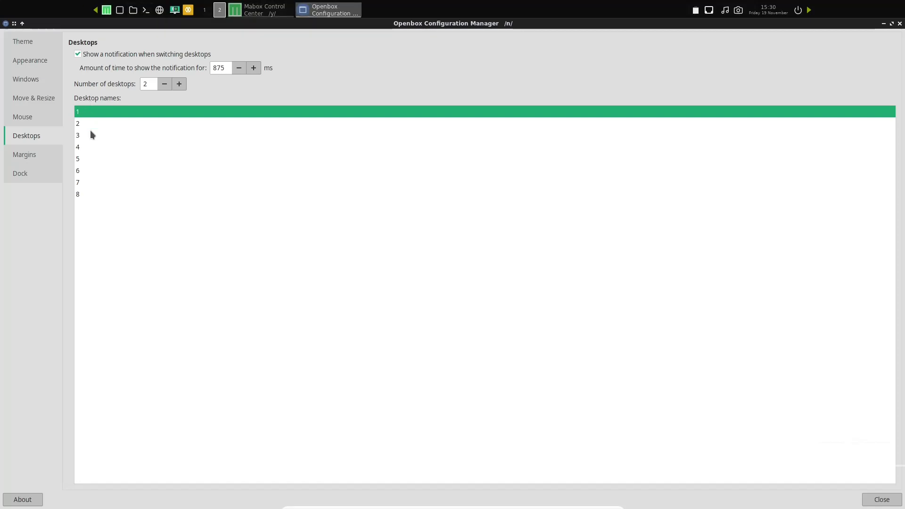
click(180, 84)
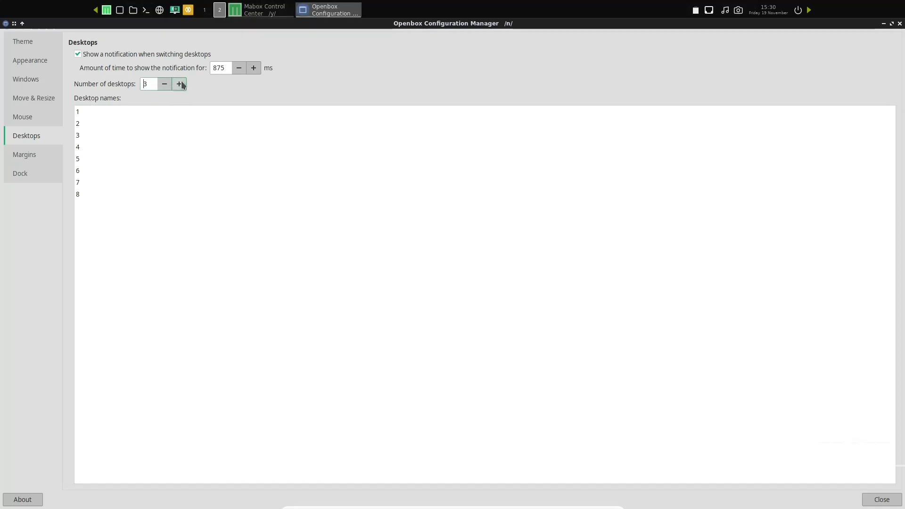
click(180, 84)
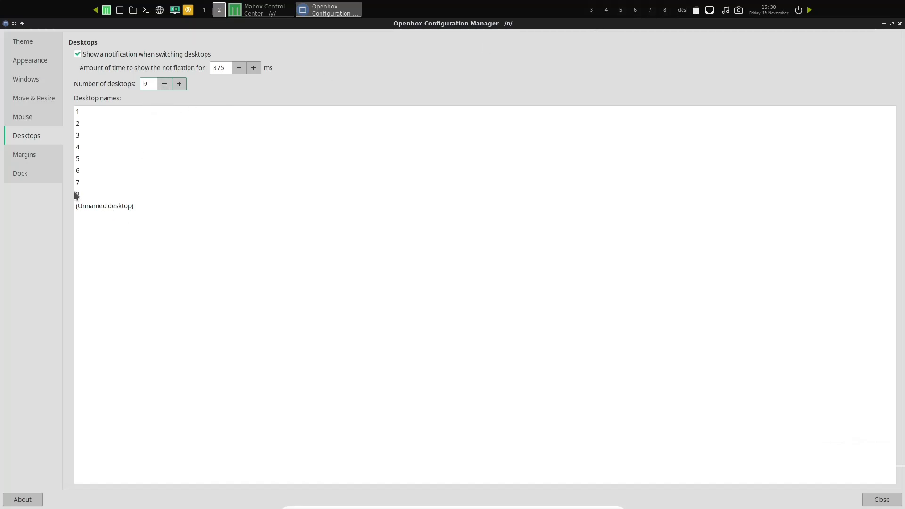
click(164, 84)
click(164, 84)
click(164, 85)
click(164, 84)
click(164, 84)
click(35, 162)
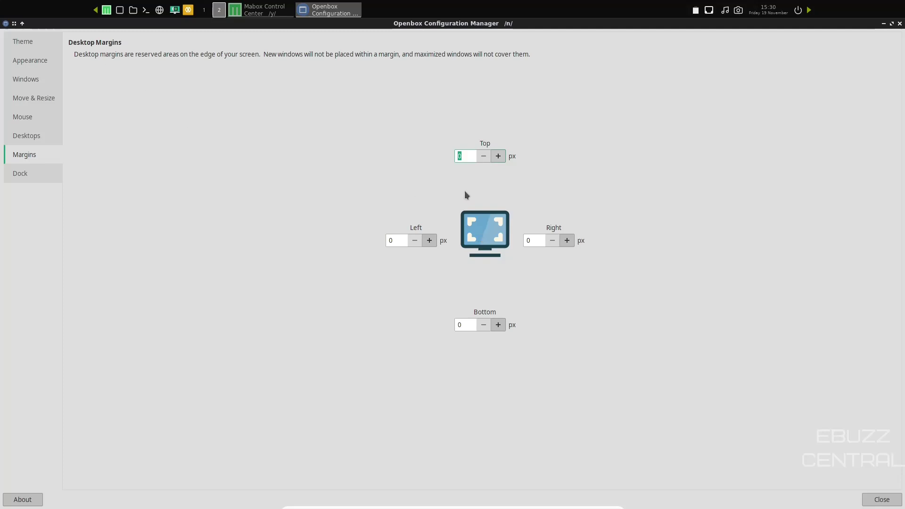
Nudge the left desktop margin up a few steps, then back down to 0 px.
click(429, 241)
click(429, 240)
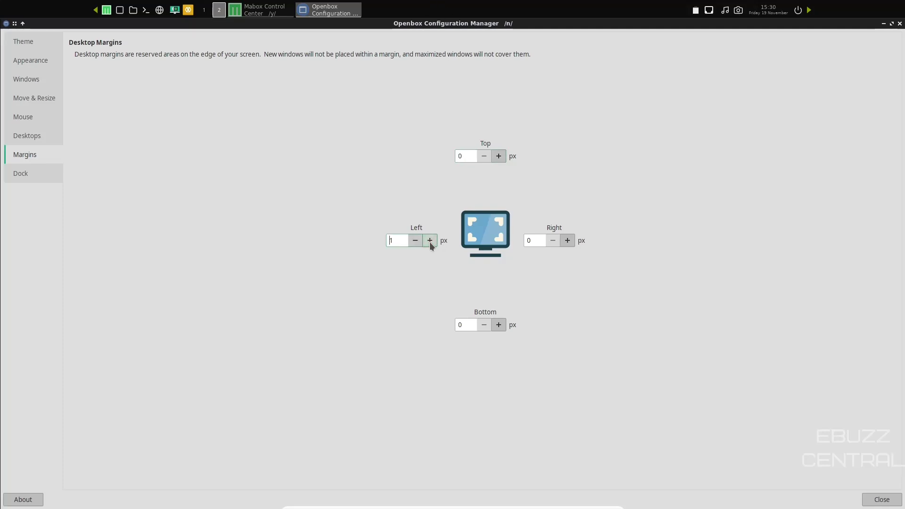
click(429, 240)
click(429, 240)
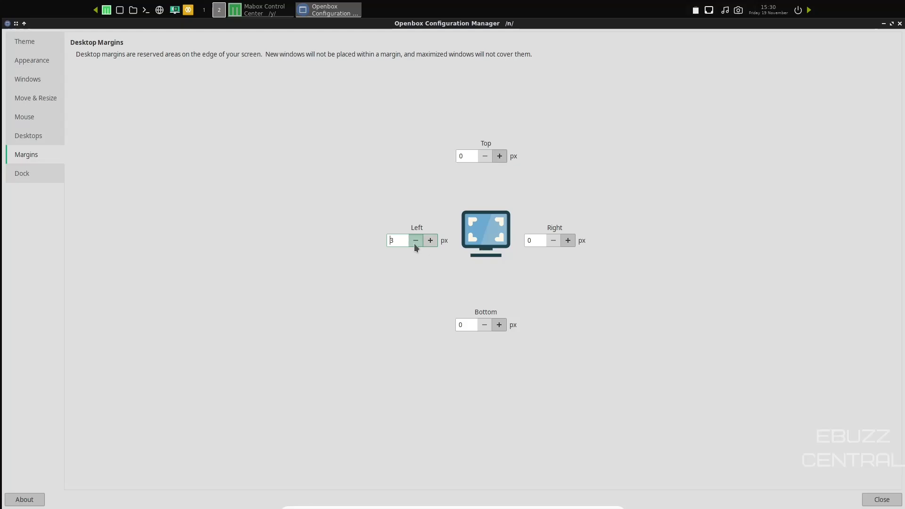
click(414, 242)
click(415, 242)
click(415, 243)
click(415, 242)
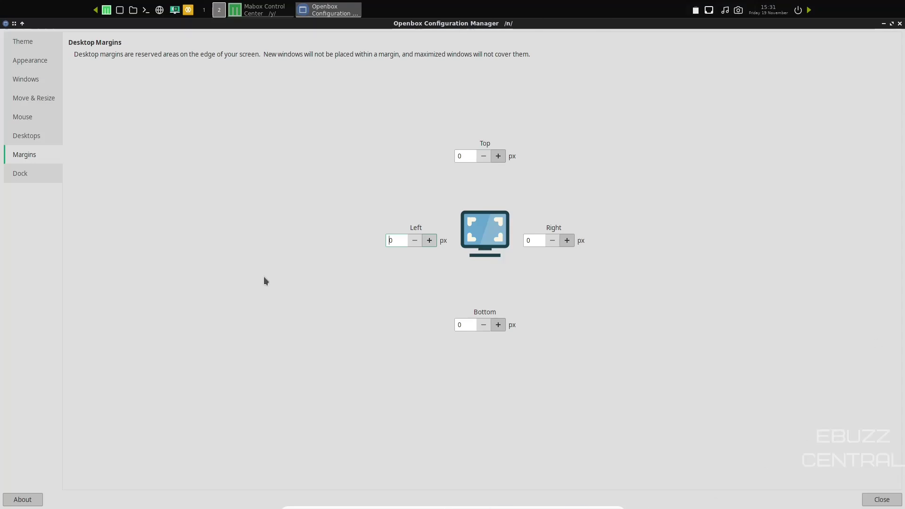
View the Dock settings: right position, vertical, kept above windows, hiding after 1000 ms.
click(25, 177)
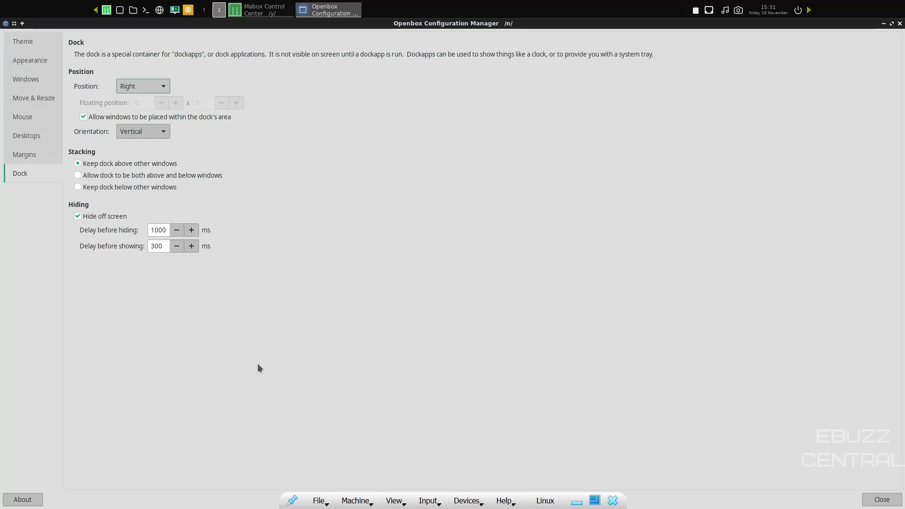
Close Openbox Configuration Manager and browse the Tint2, Conky, Menu/Panels, Compositor, Themes and Help pages.
click(899, 23)
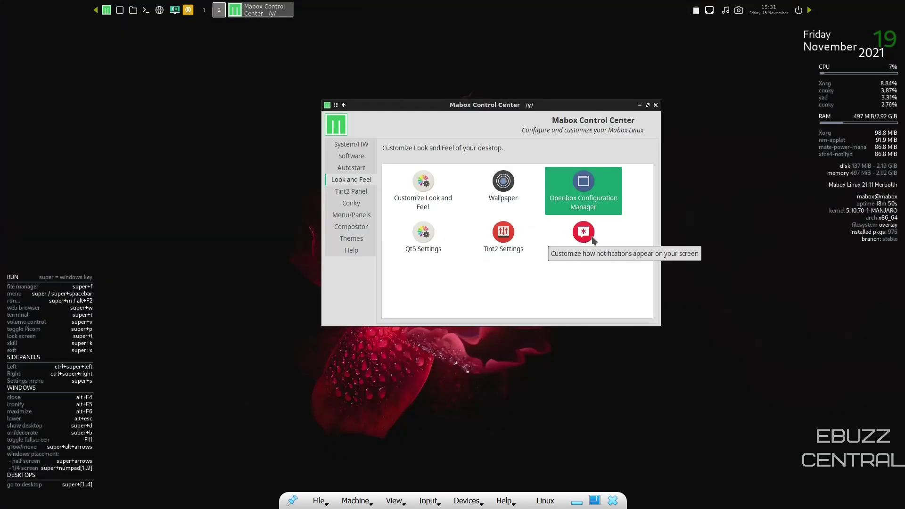
click(355, 193)
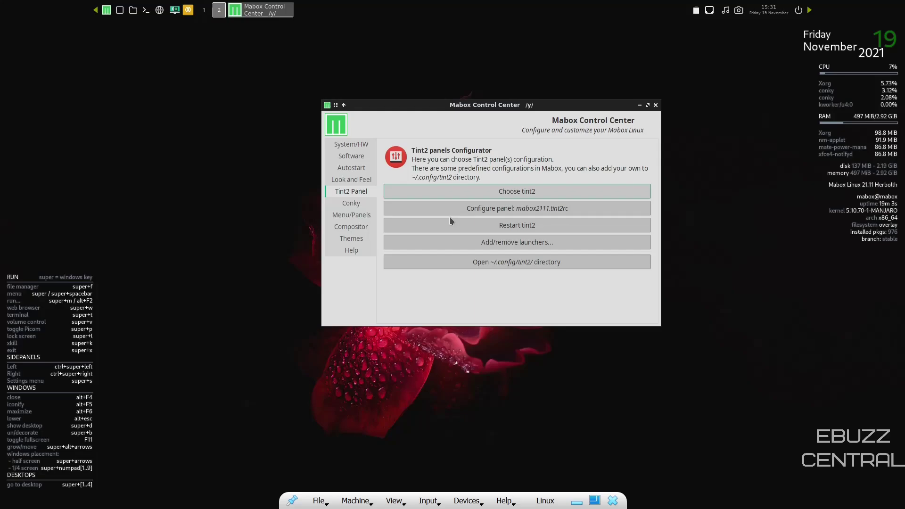
click(354, 203)
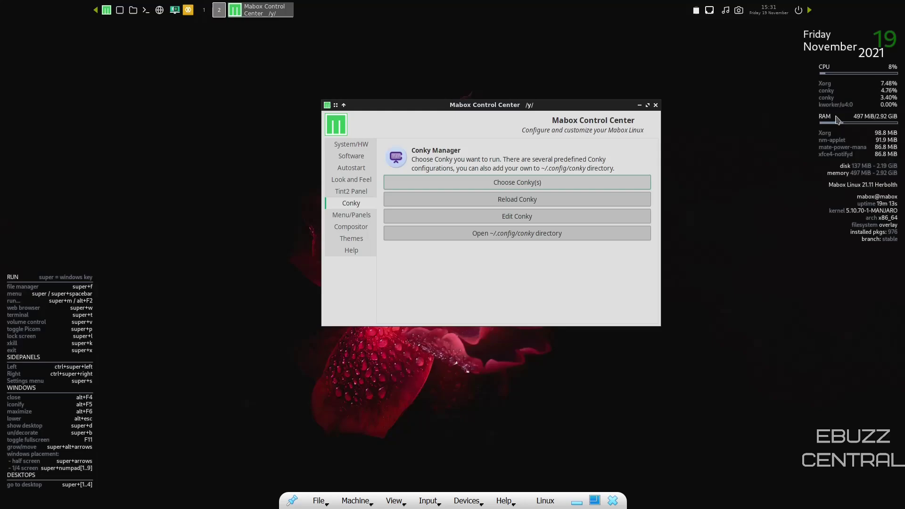
click(363, 219)
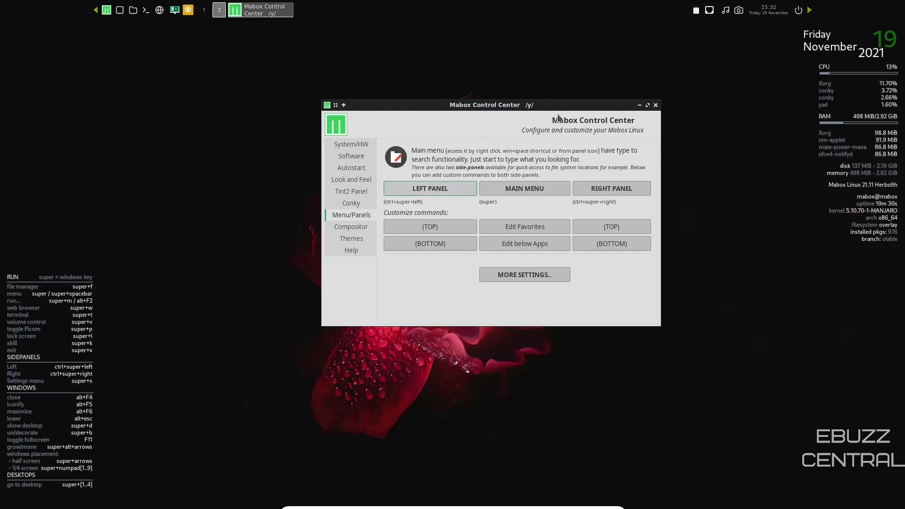
click(351, 230)
click(355, 239)
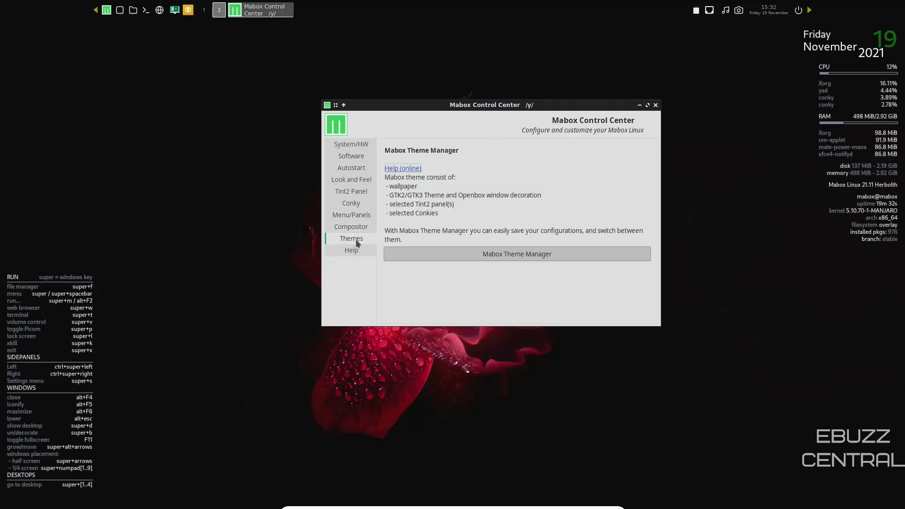
click(359, 254)
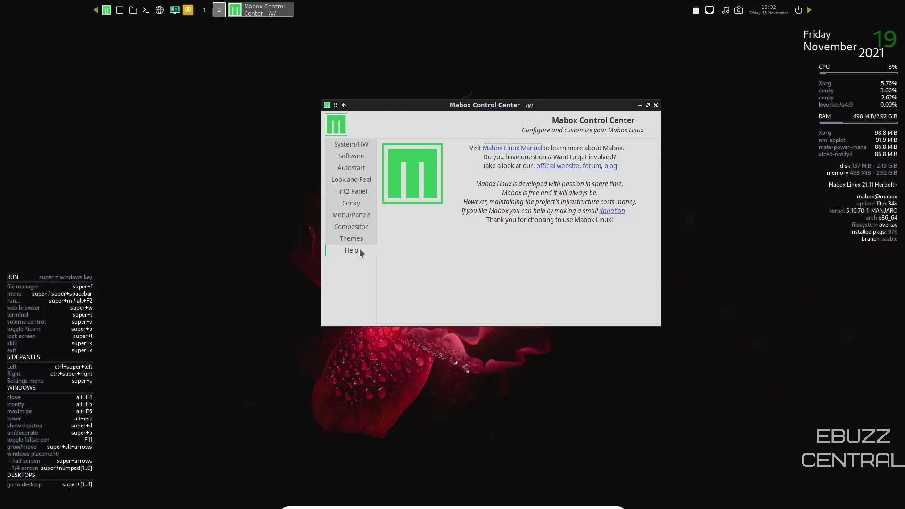
Close the Control Center and search the desktop menu for 'web'.
click(655, 105)
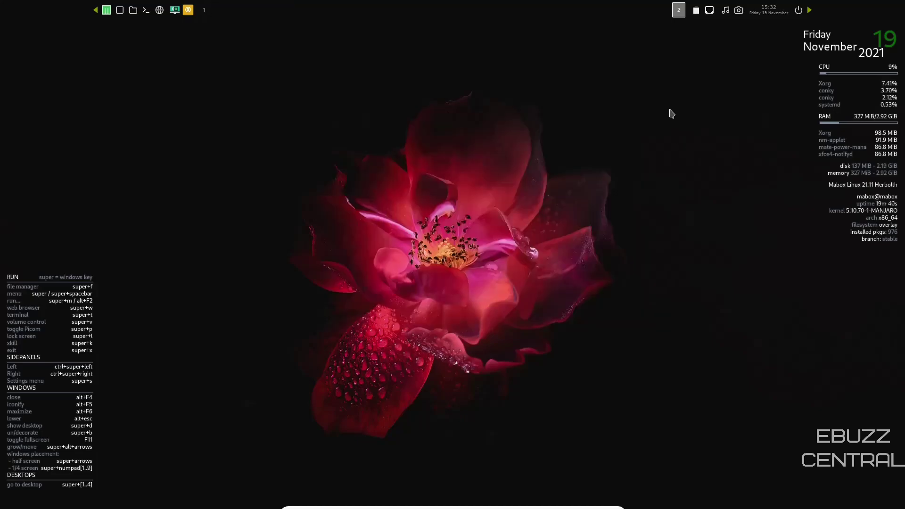
right_click(447, 134)
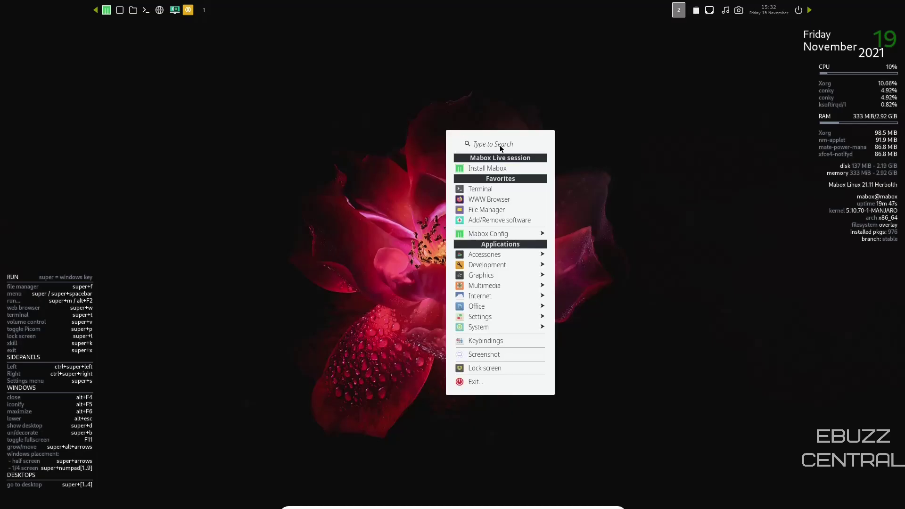
text(web)
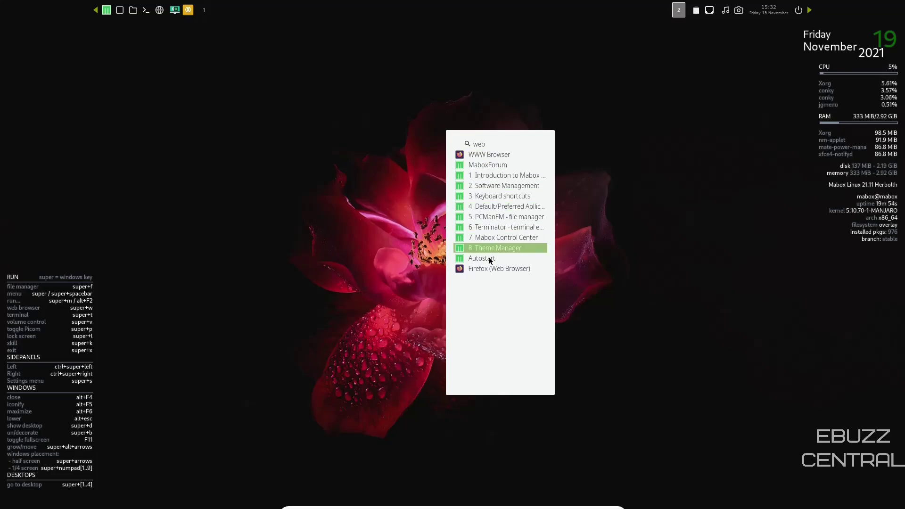
key(BackSpace)
key(BackSpace)
key(BackSpace)
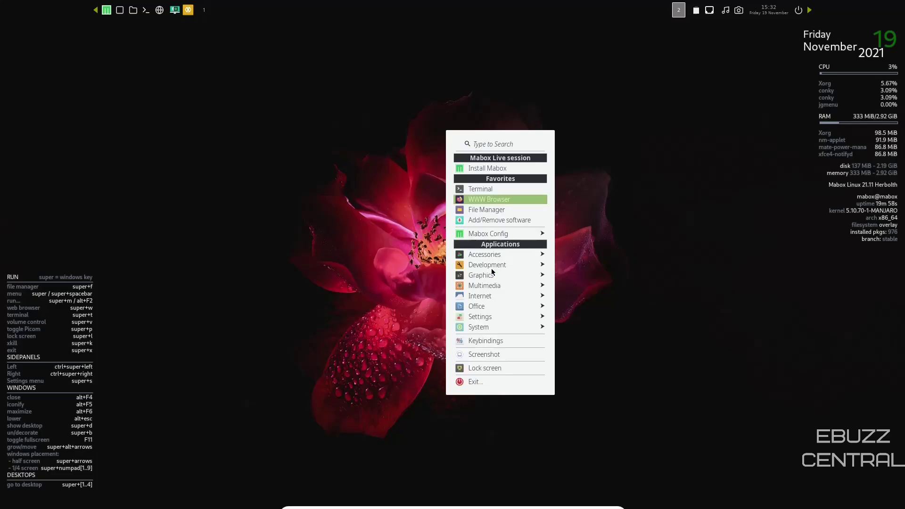
Search the menu for 'settings' and launch Screen resolution (LXRandR).
text(settings)
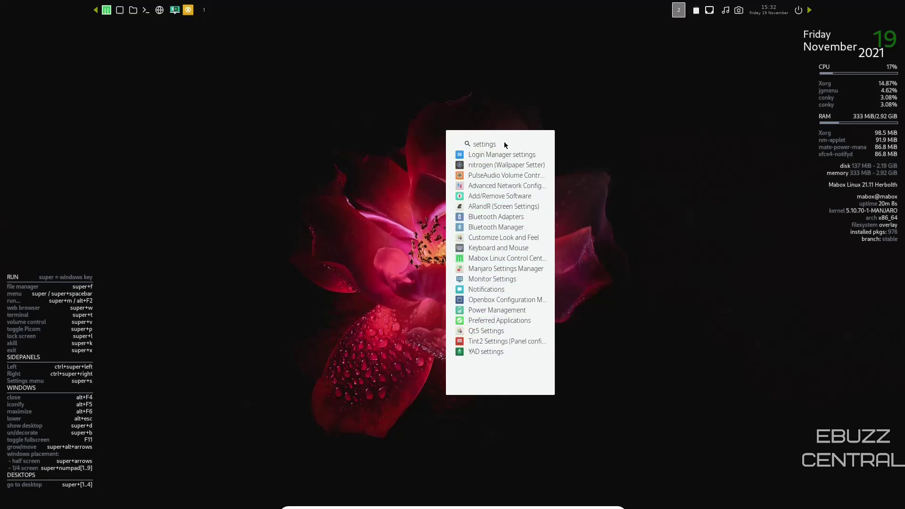
key(BackSpace)
key(BackSpace)
key(BackSpace)
key(BackSpace)
key(BackSpace)
key(BackSpace)
key(BackSpace)
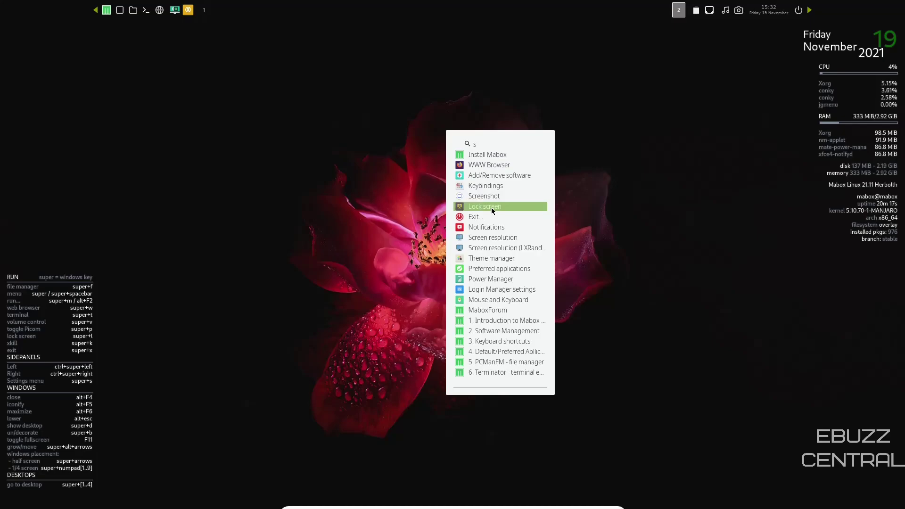
click(503, 239)
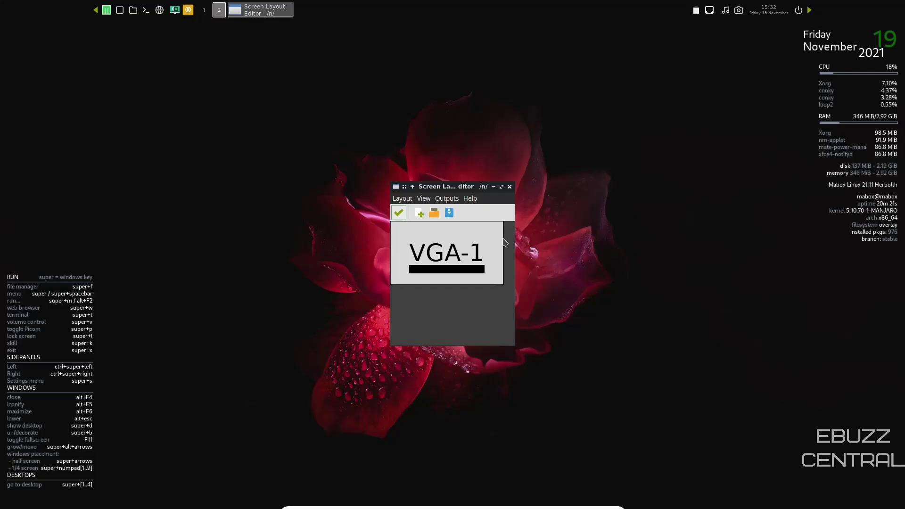
Maximize ARandR, set VGA-1 to 1920x1080 and apply the new layout.
click(501, 186)
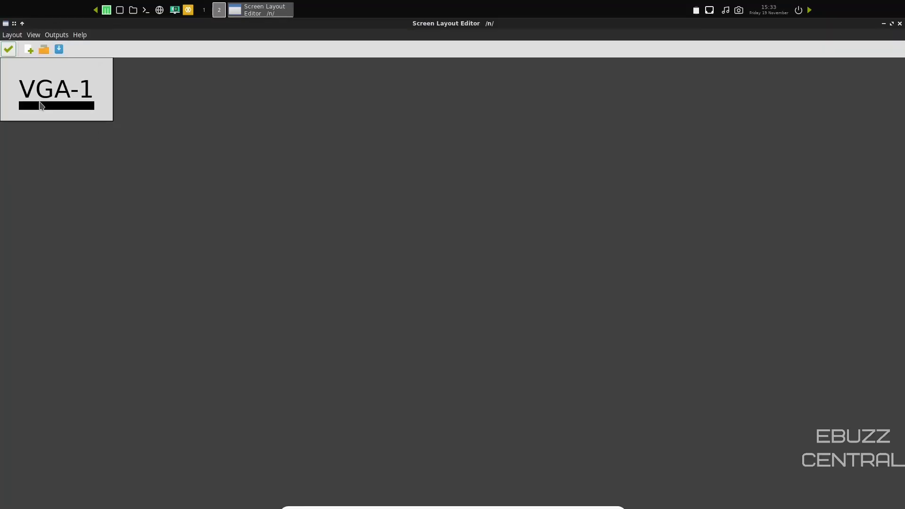
right_click(98, 96)
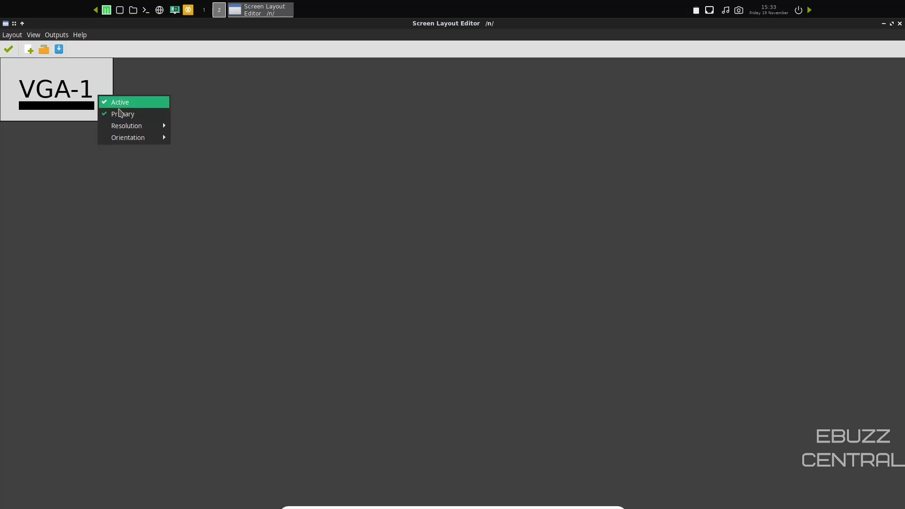
mouse_move(137, 128)
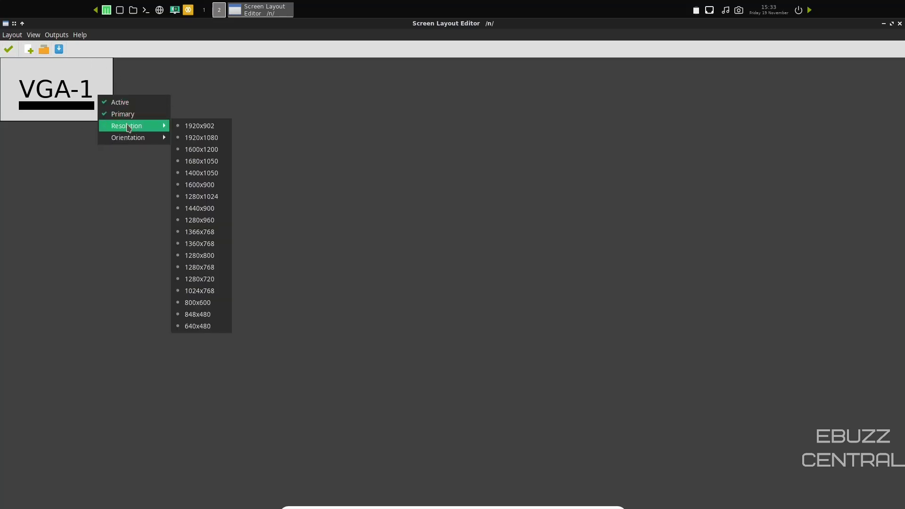
click(217, 138)
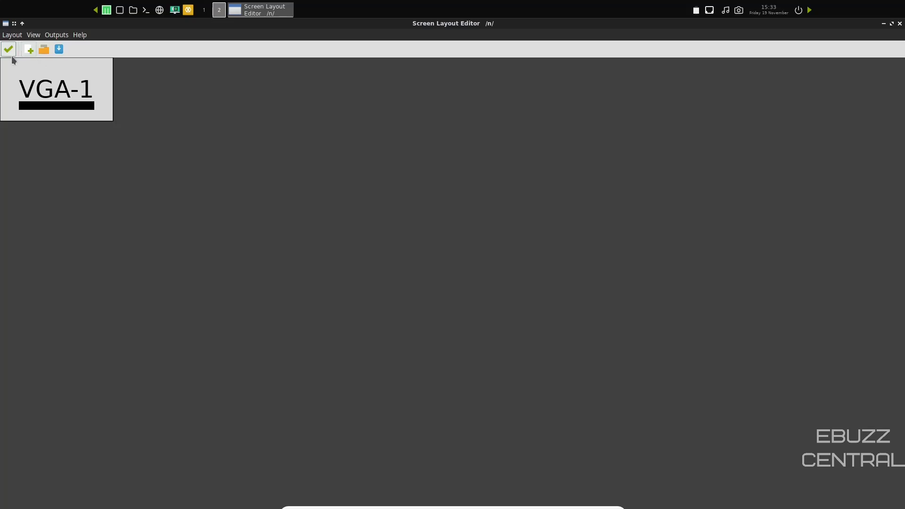
click(9, 52)
Close ARandR and launch a Terminal from the desktop menu.
click(899, 23)
right_click(526, 165)
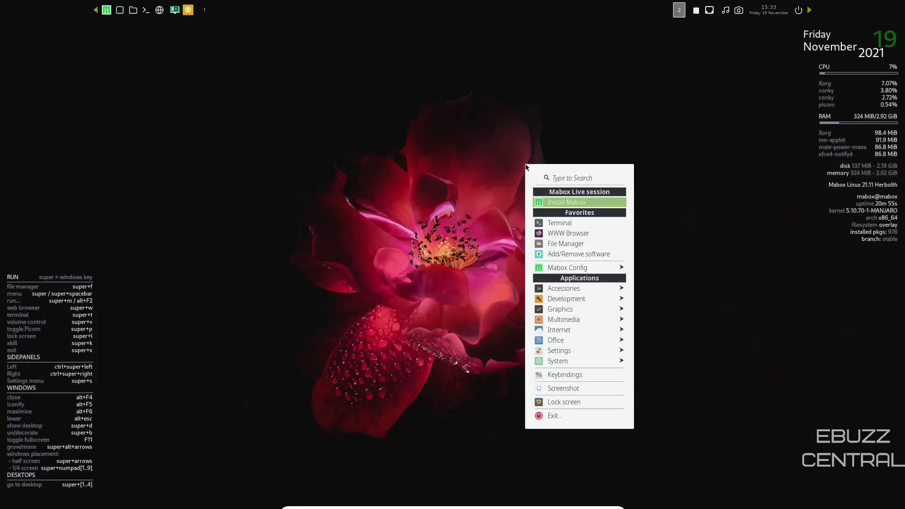
click(588, 223)
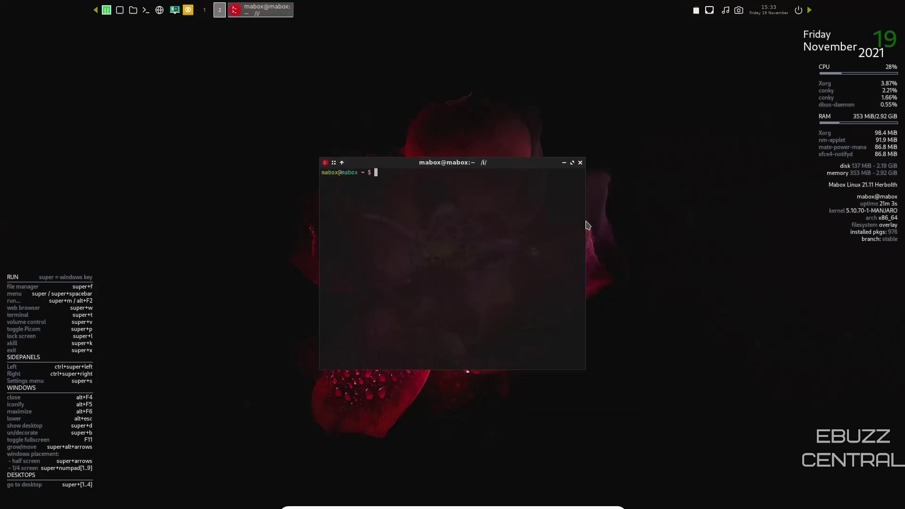
Try htop, run top instead, and maximize the terminal window.
text(htop)
key(Return)
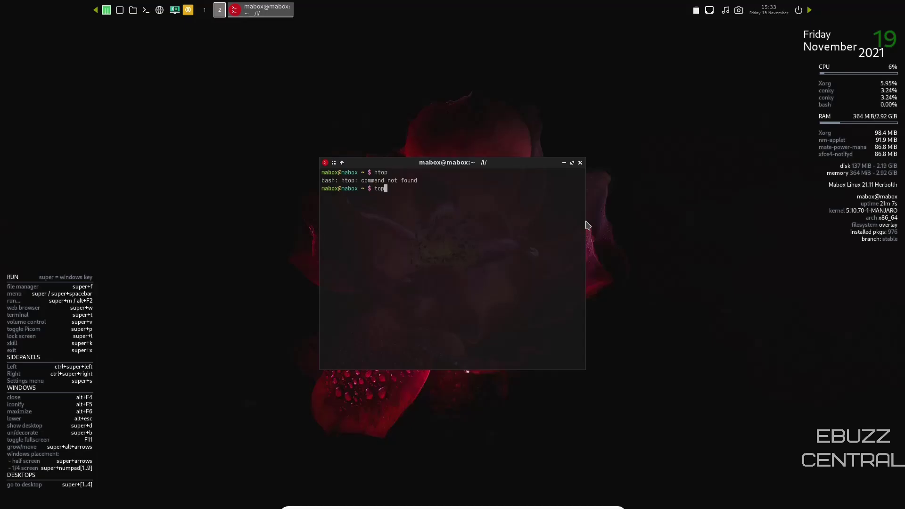
text(top)
key(Return)
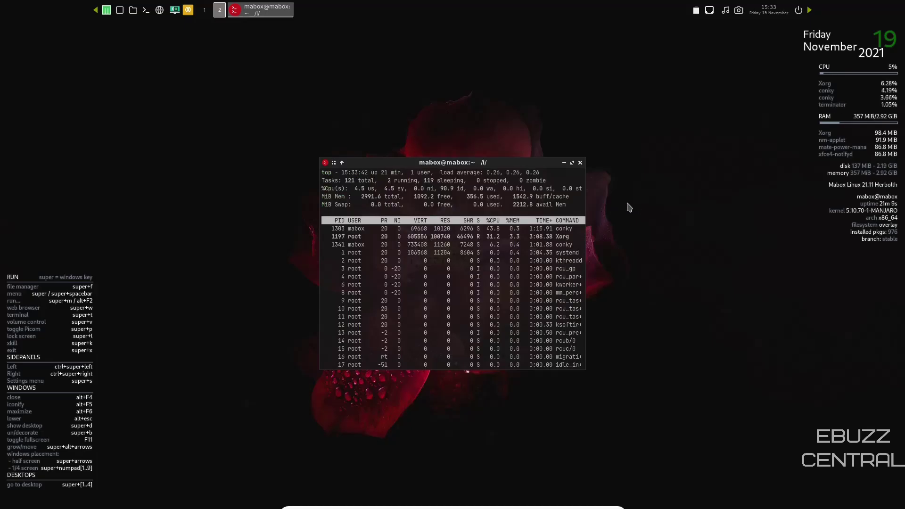
click(572, 163)
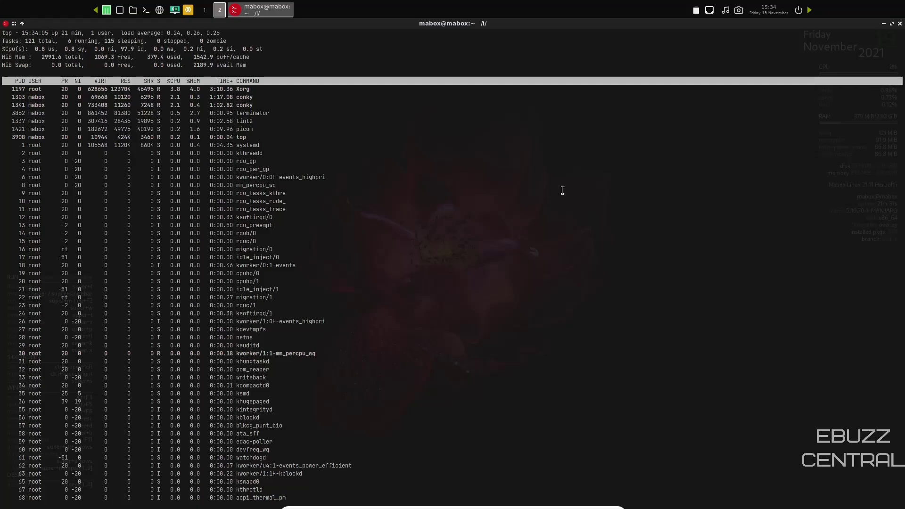
Close the top terminal and open PCManFM at the home folder.
click(900, 24)
right_click(523, 173)
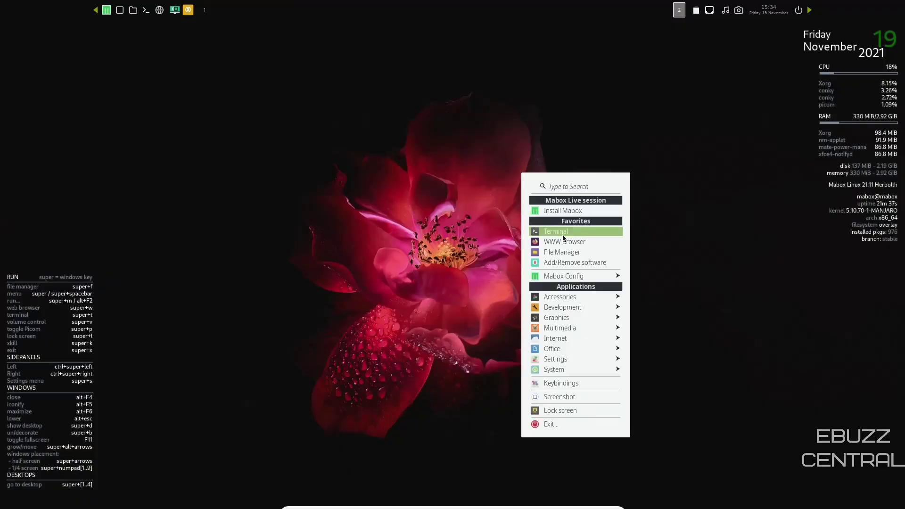
click(571, 254)
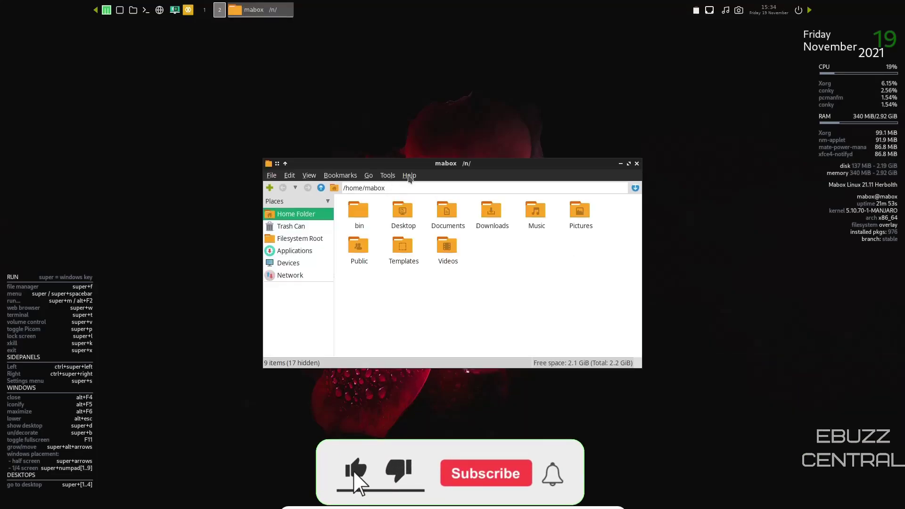
View and dismiss About PCManFM, then enlarge the window and move it near the centre.
click(409, 175)
click(417, 189)
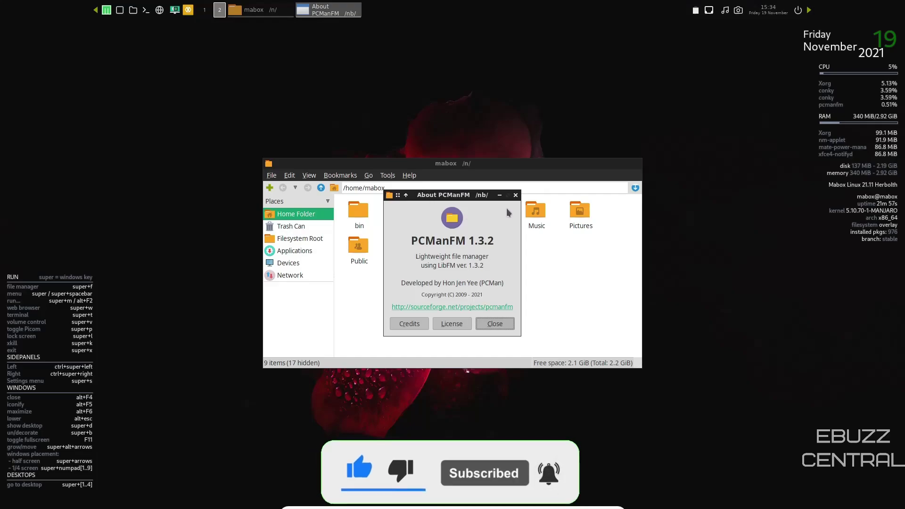
key(Escape)
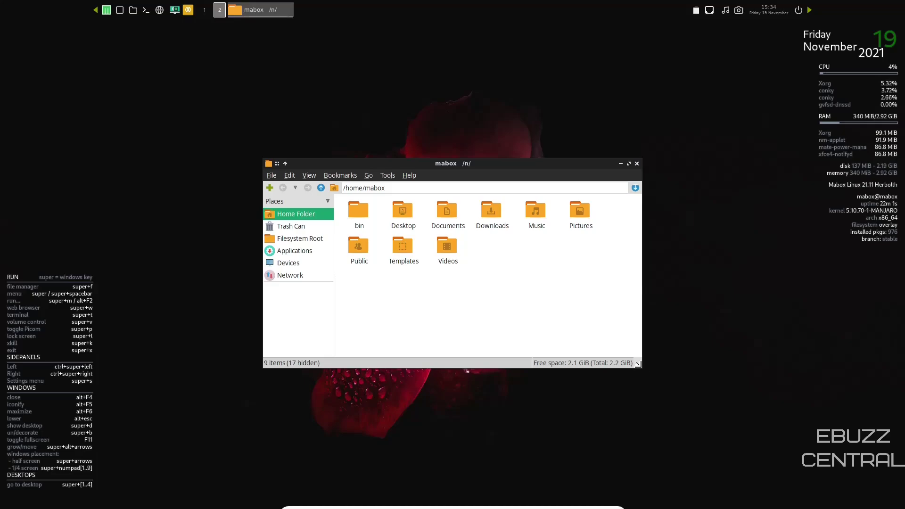
drag(638, 364, 716, 470)
drag(474, 184, 443, 113)
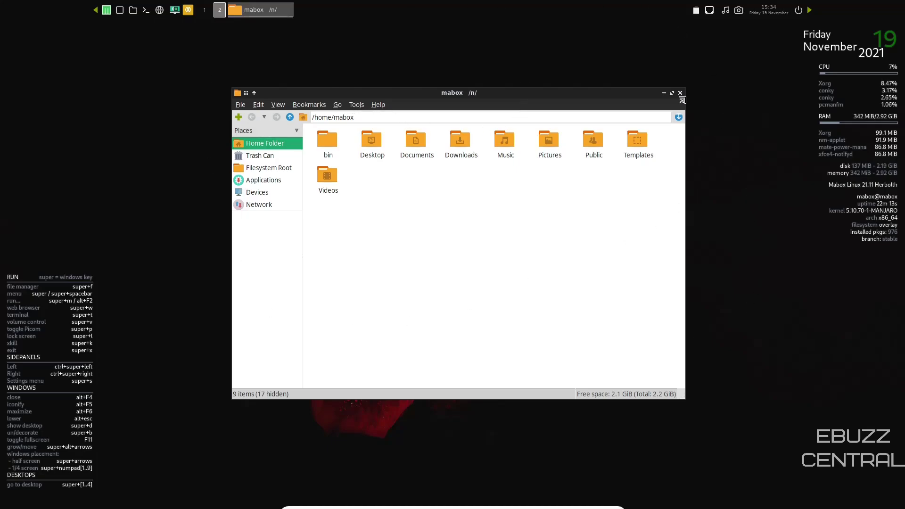
Close PCManFM, open the desktop menu and browse Mabox Config, Accessories, Internet and other submenus.
click(679, 93)
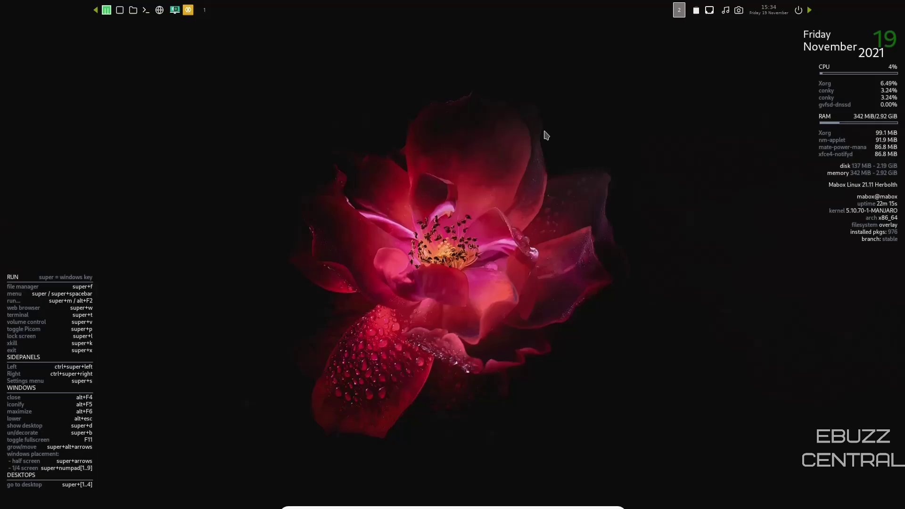
right_click(546, 135)
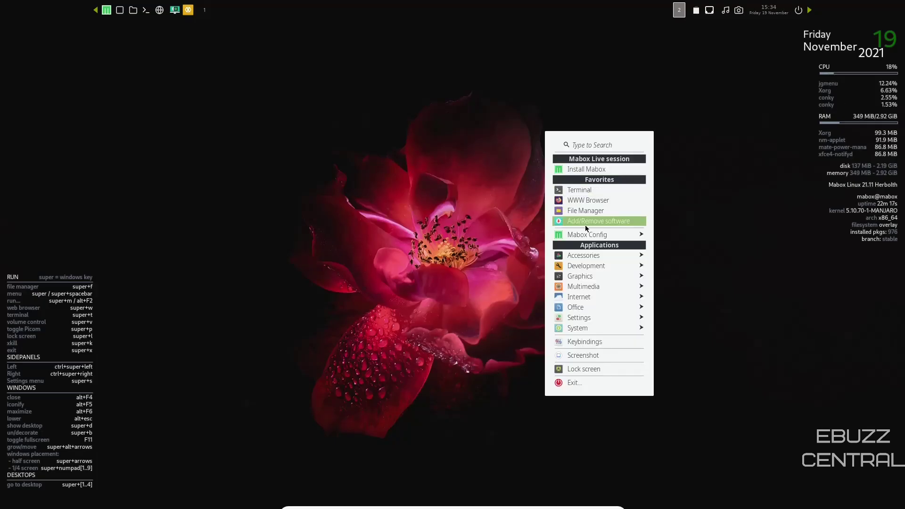
mouse_move(587, 237)
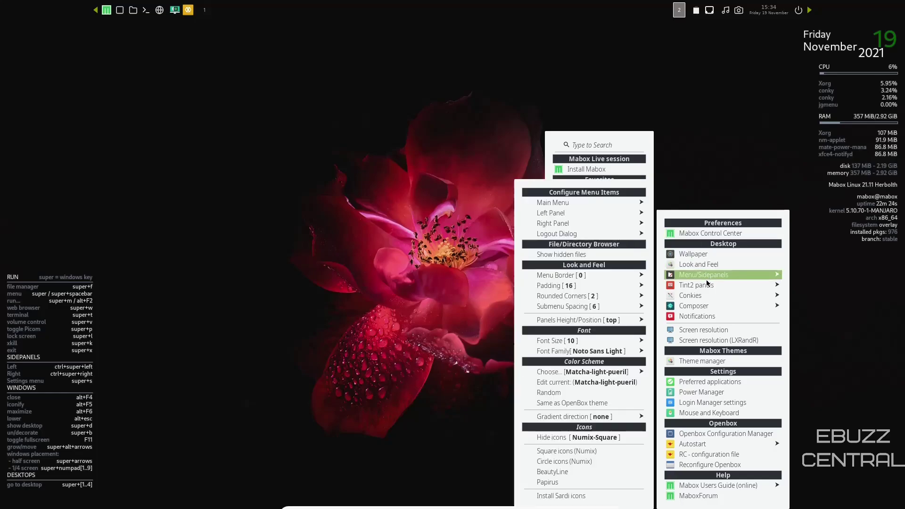
mouse_move(705, 288)
mouse_move(585, 212)
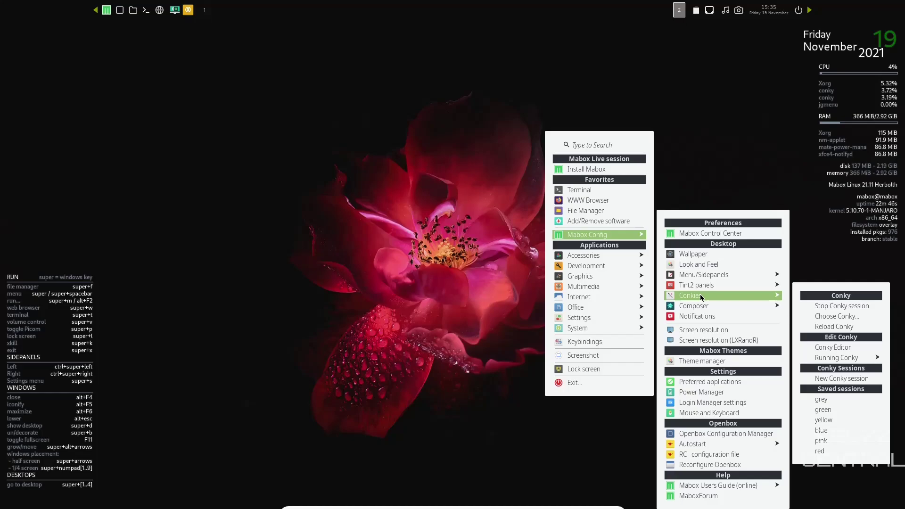
mouse_move(704, 312)
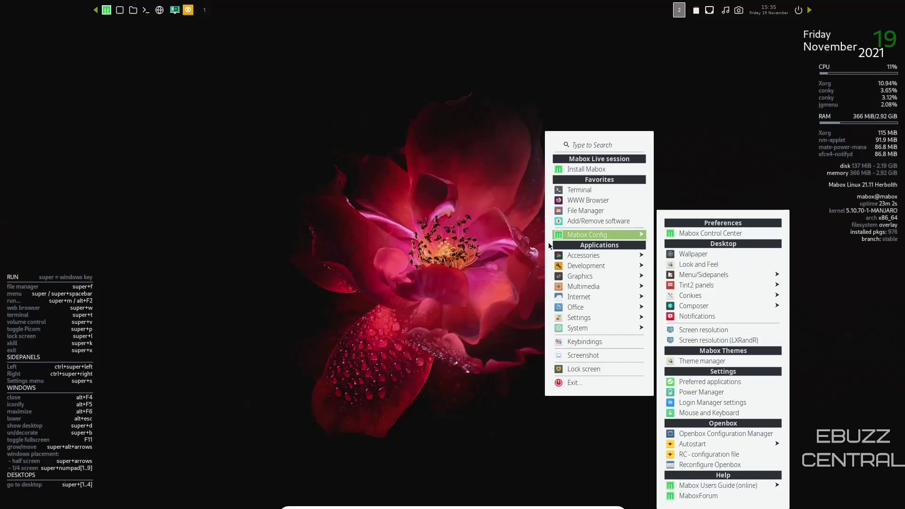
mouse_move(585, 255)
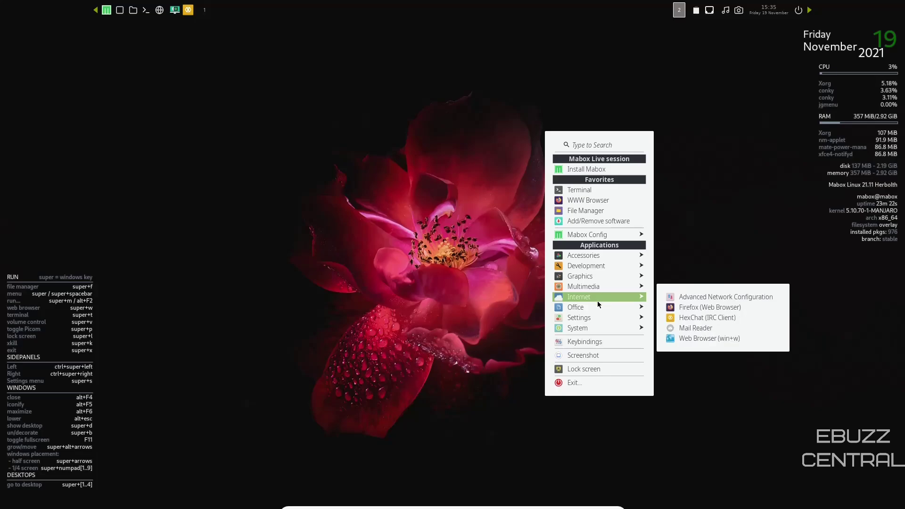
mouse_move(604, 319)
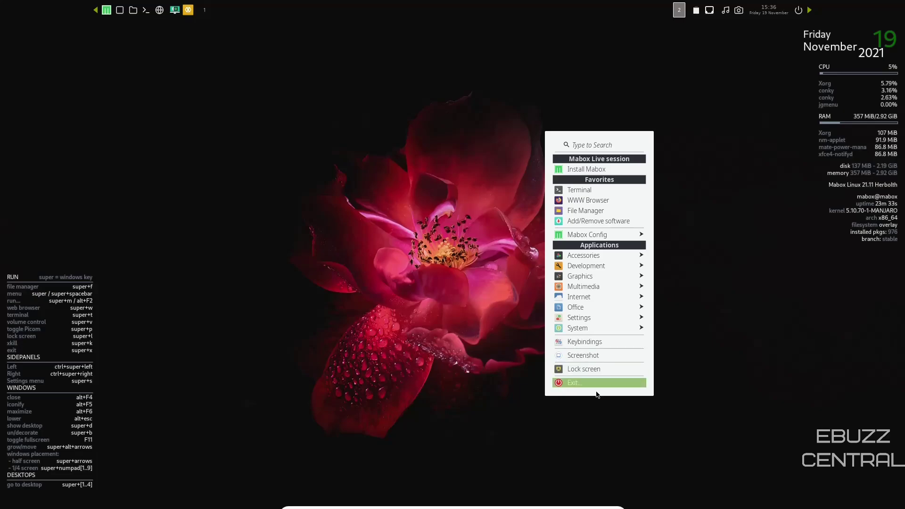
Close the application menu, then open and dismiss the right-side settings and system panel.
key(Escape)
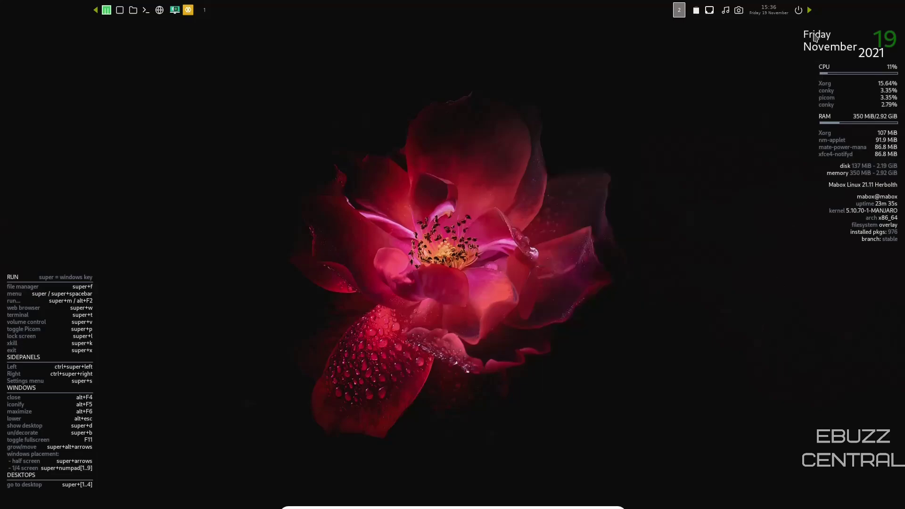
click(809, 11)
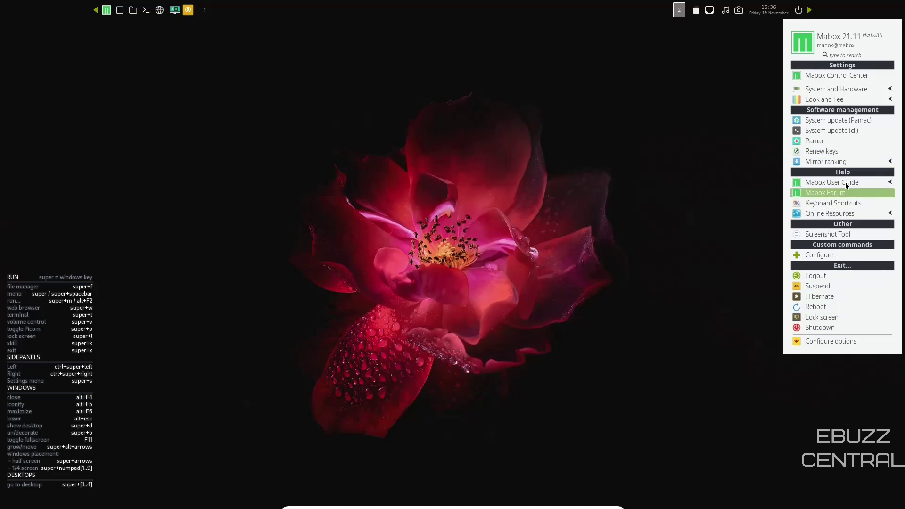
click(596, 87)
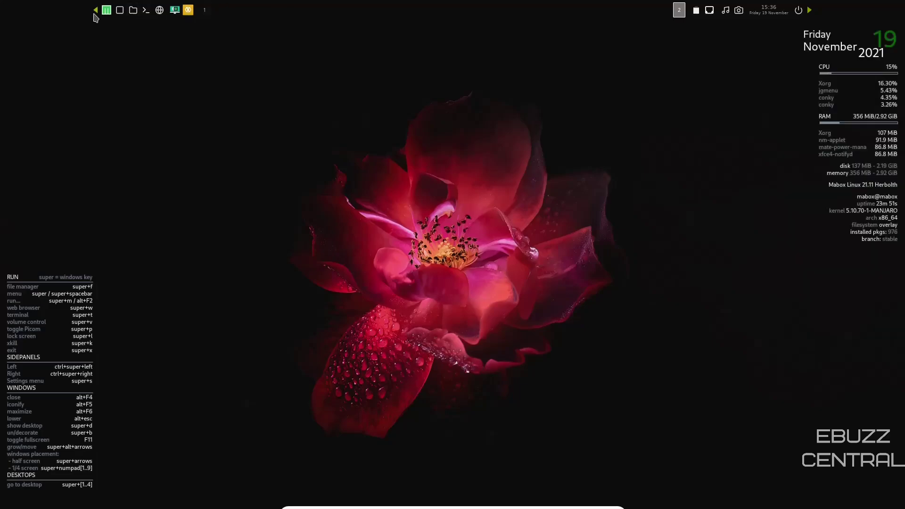
Open the left quick-navigation side panel briefly, then dismiss it.
click(95, 10)
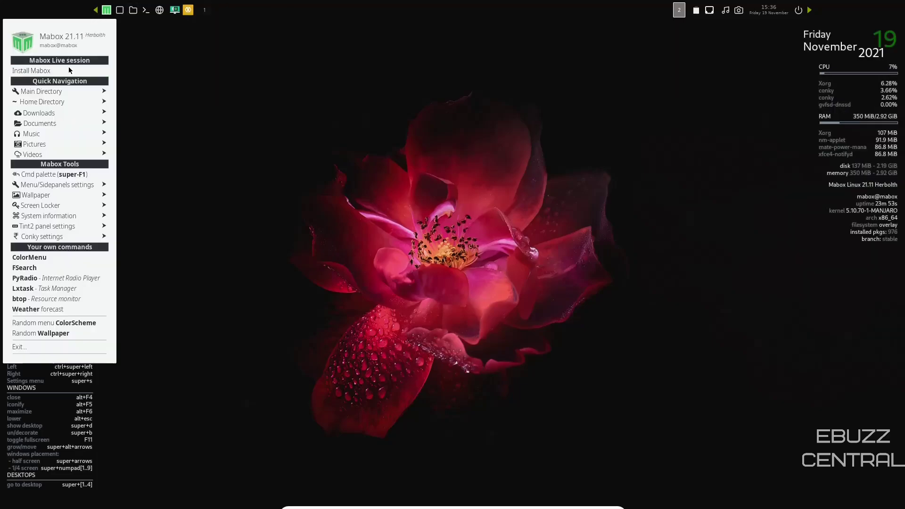
mouse_move(61, 91)
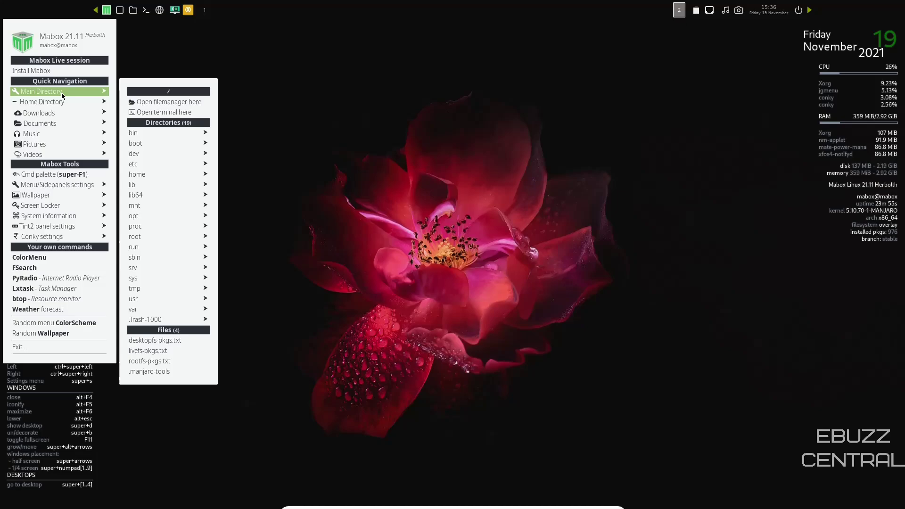
mouse_move(51, 113)
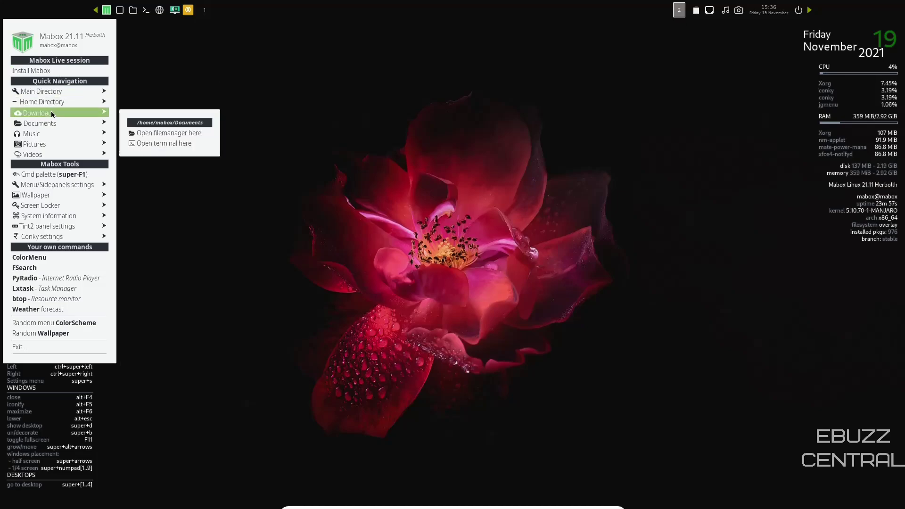
click(328, 44)
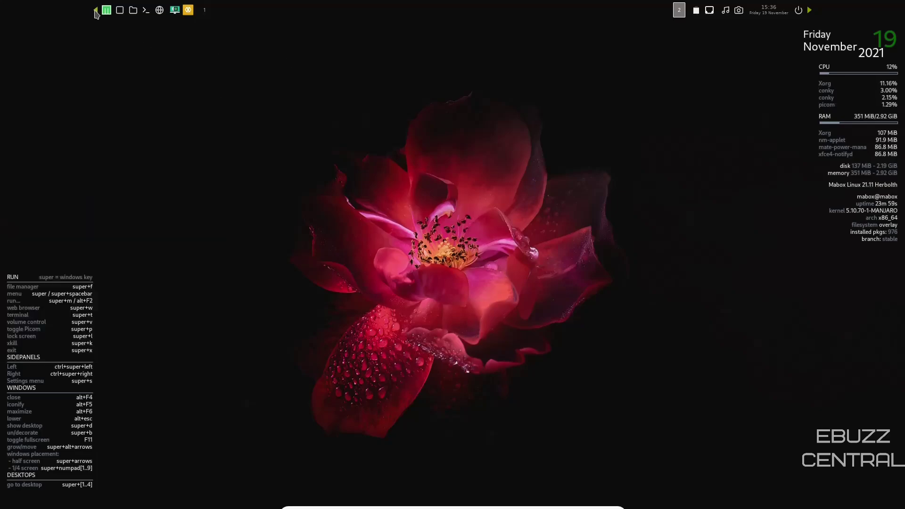
Reopen the left side panel and browse Main Directory, Downloads, Menu/Sidepanels settings and Screen Locker.
click(95, 11)
mouse_move(52, 113)
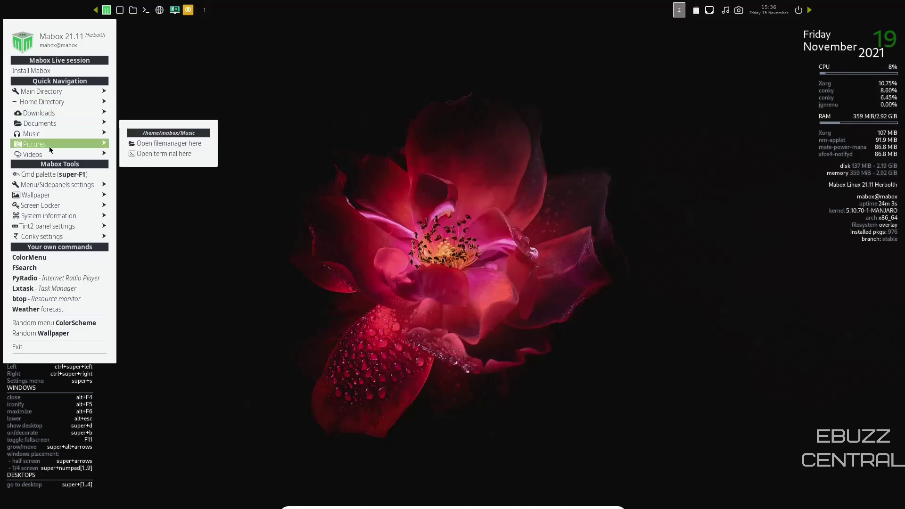
mouse_move(52, 187)
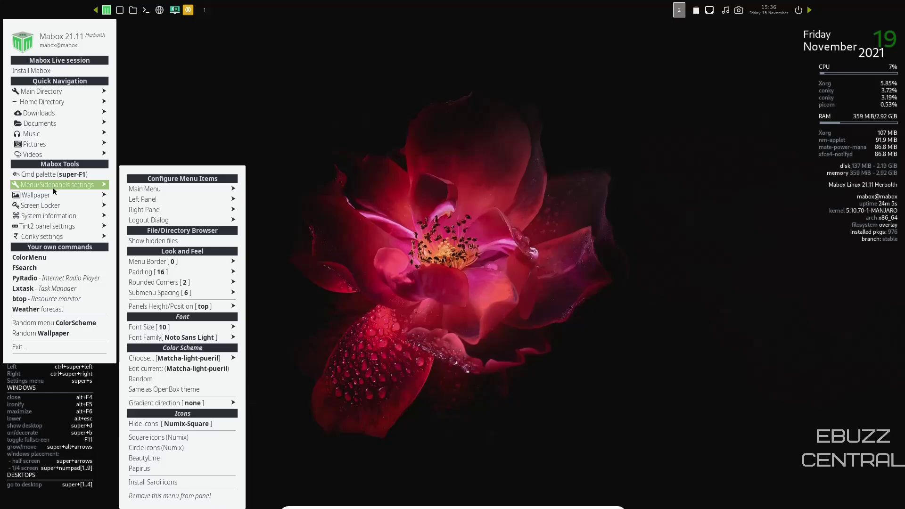
mouse_move(206, 191)
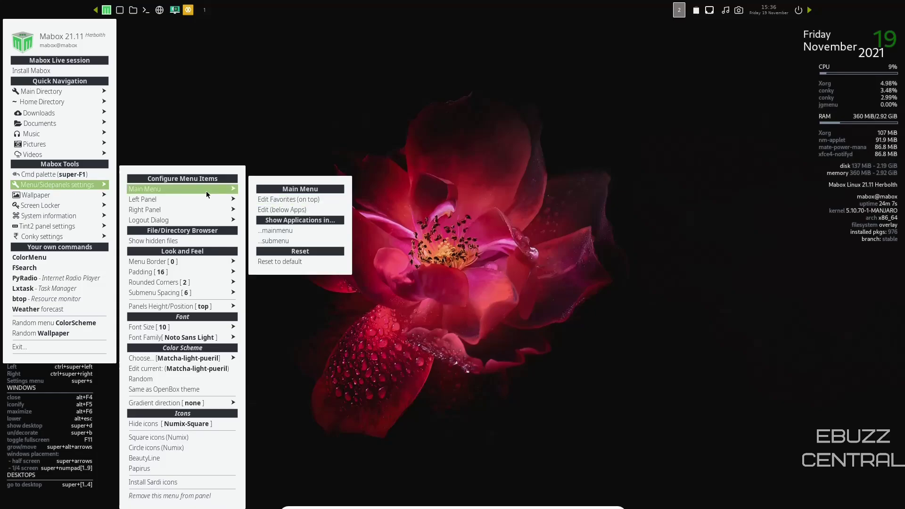
mouse_move(206, 210)
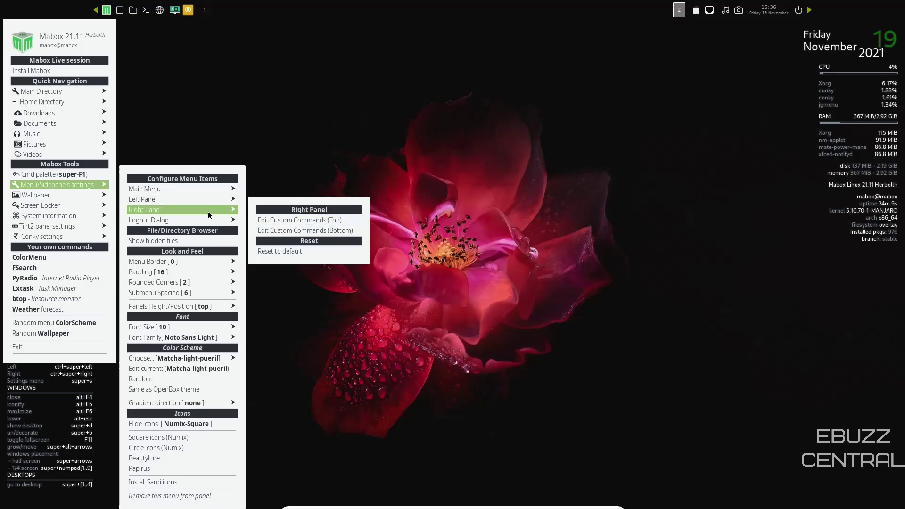
mouse_move(199, 262)
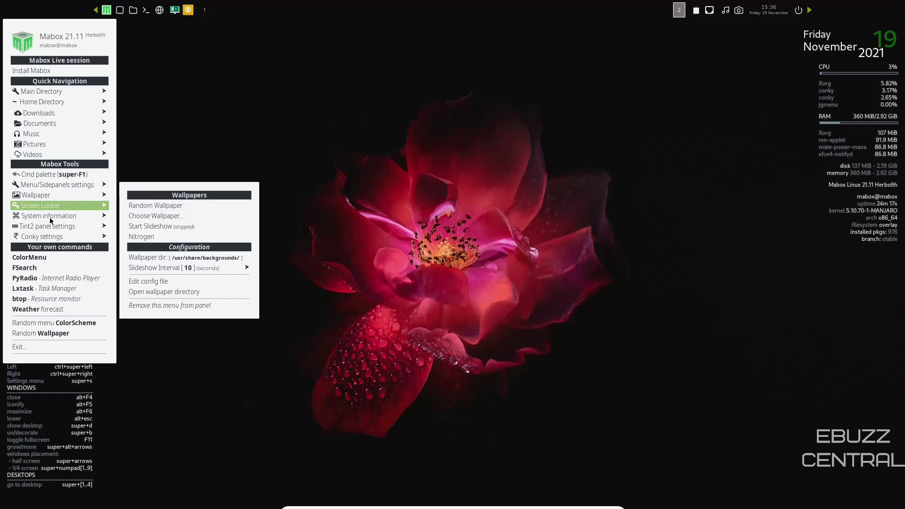
mouse_move(49, 217)
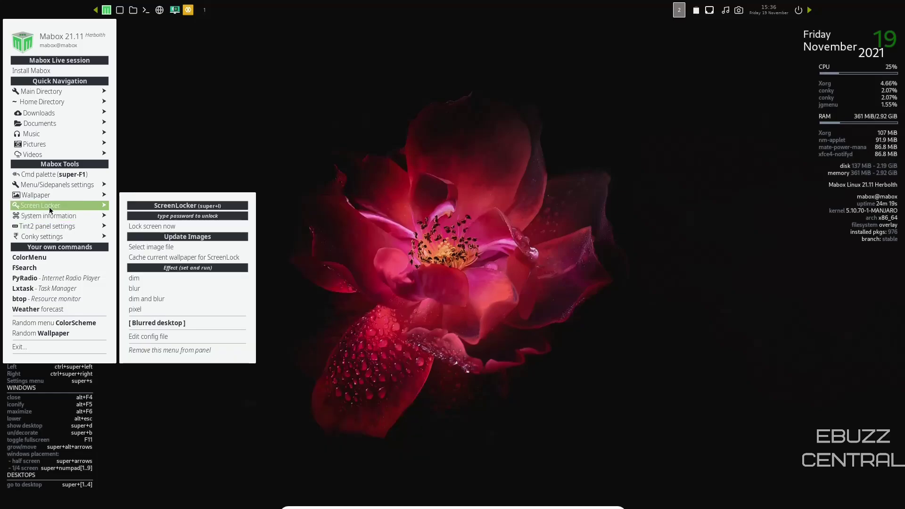
mouse_move(47, 239)
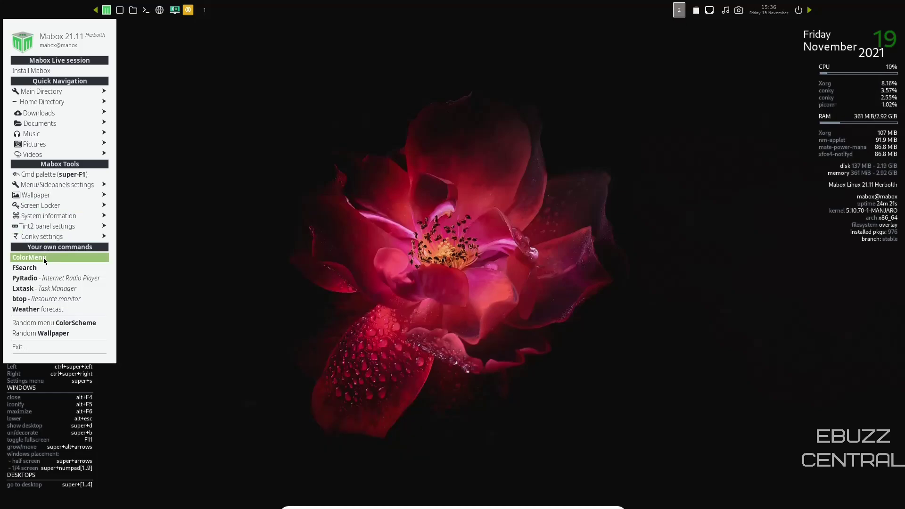
Show and close the wttr.in Weather forecast, then open and close PCManFM's home folder.
click(58, 310)
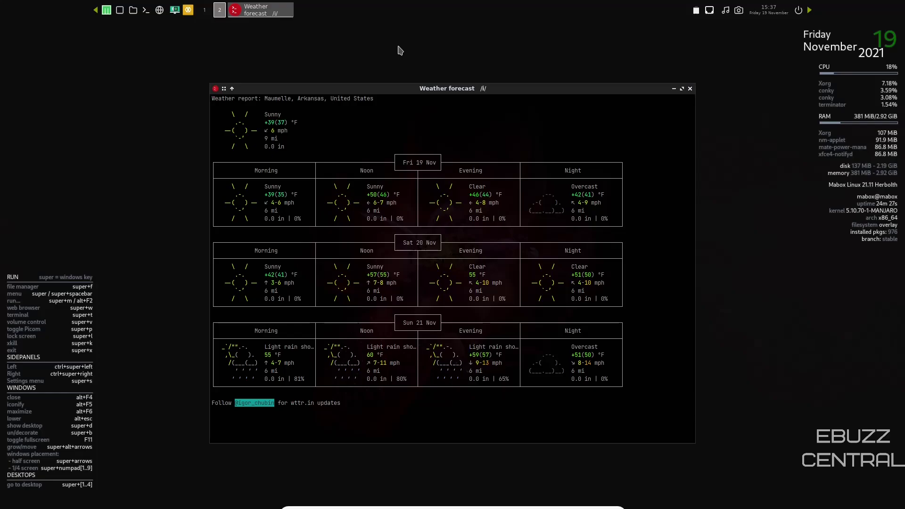
click(690, 89)
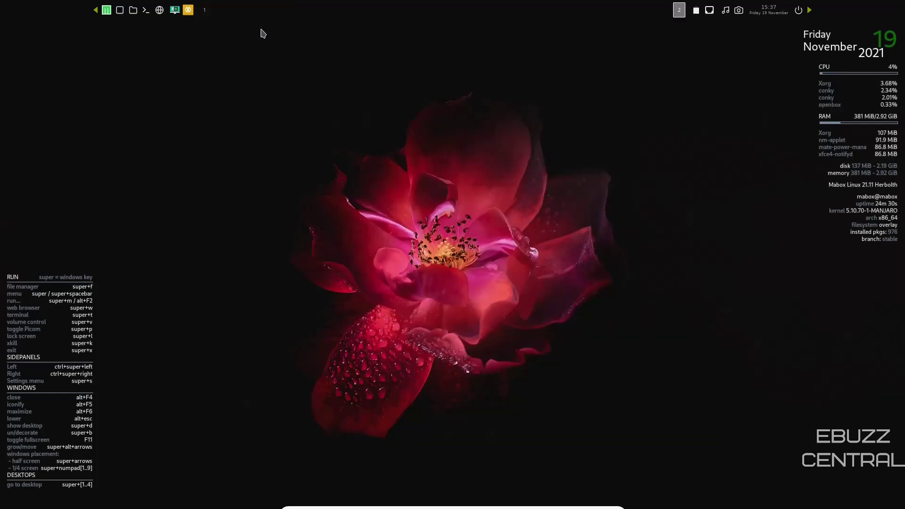
click(134, 10)
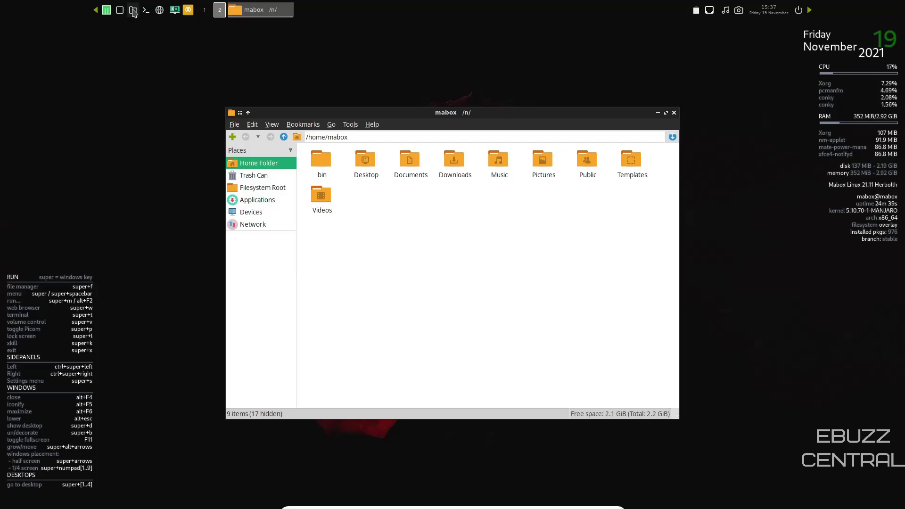
click(674, 112)
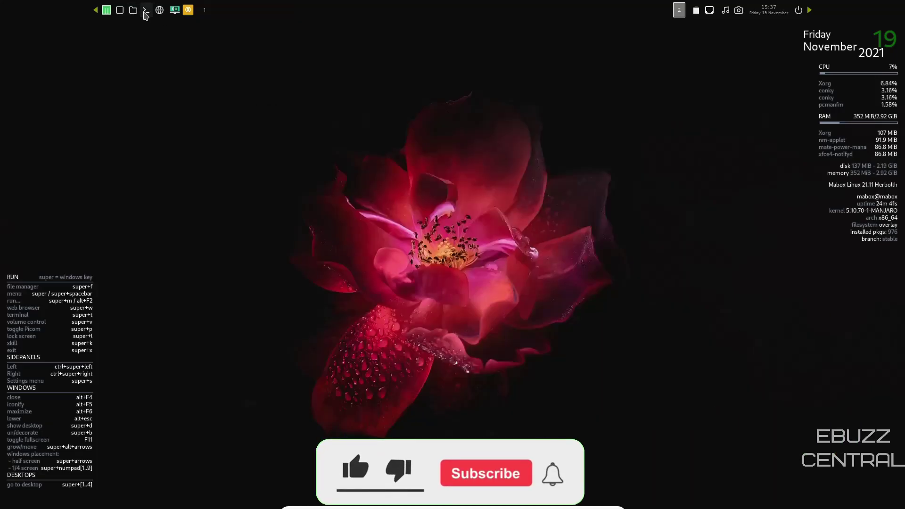